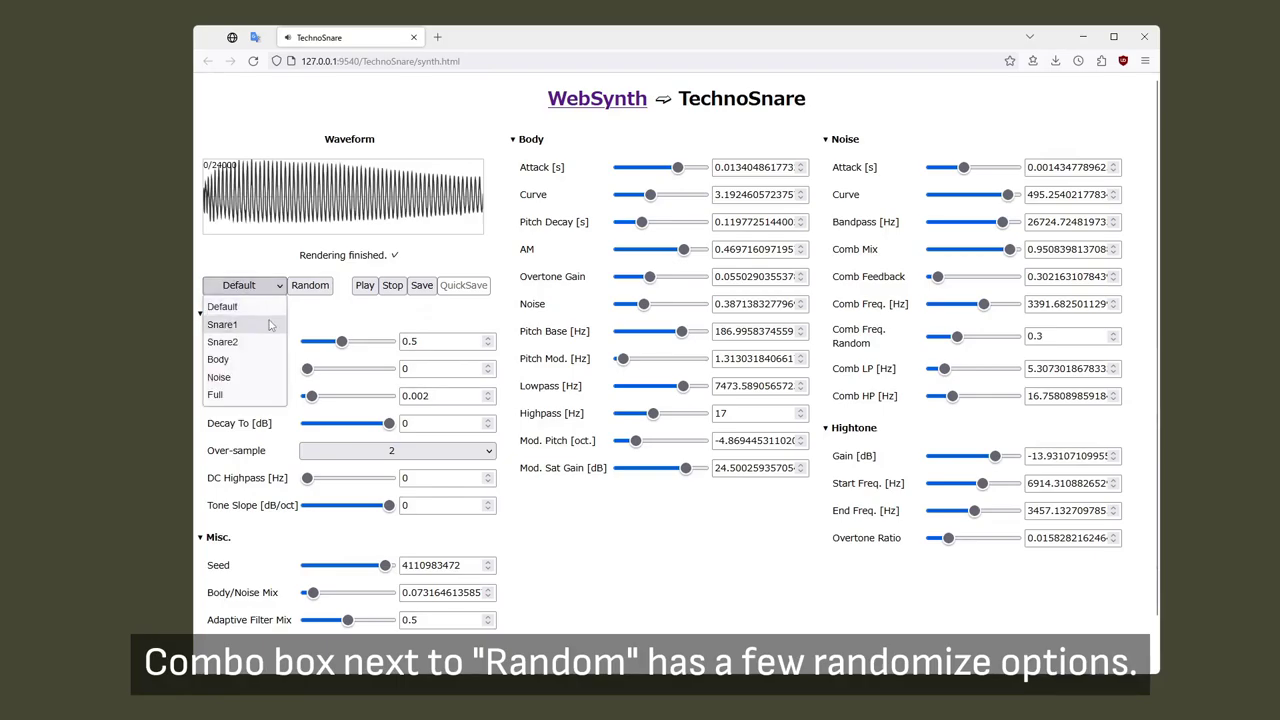
Generate several random sounds with the randomize option set to Snare1.
click(318, 289)
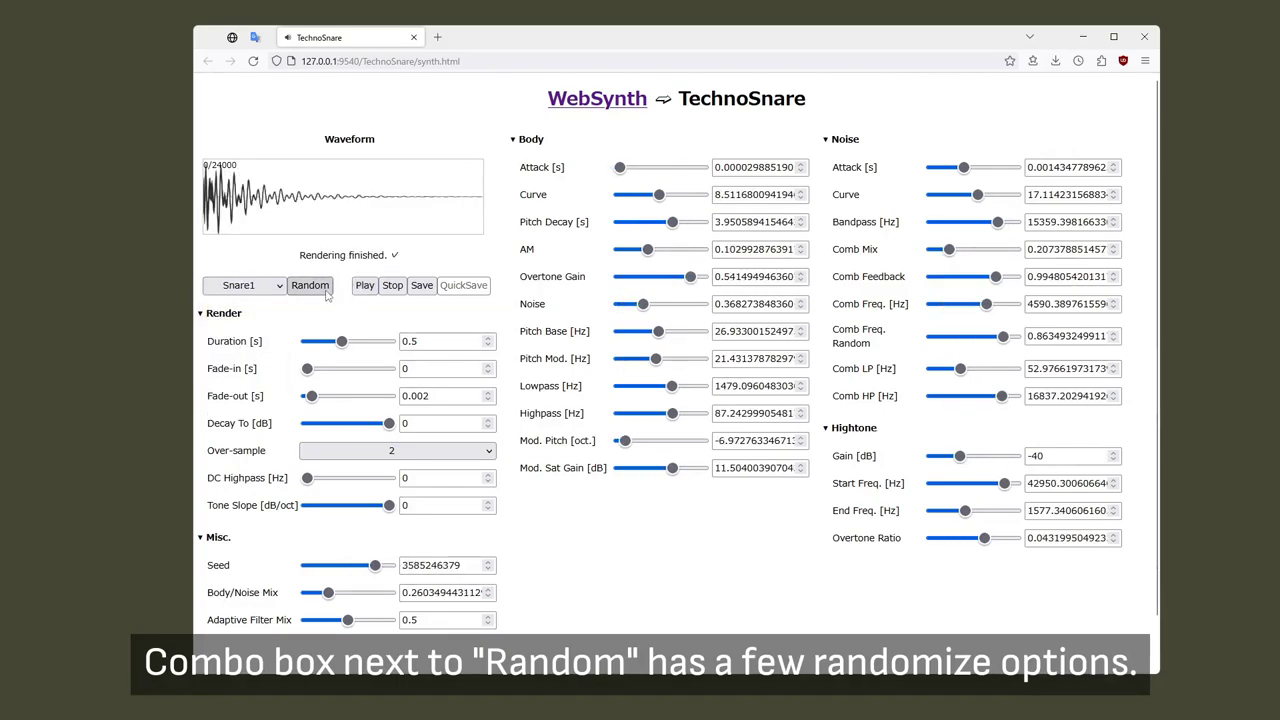
click(326, 289)
click(325, 292)
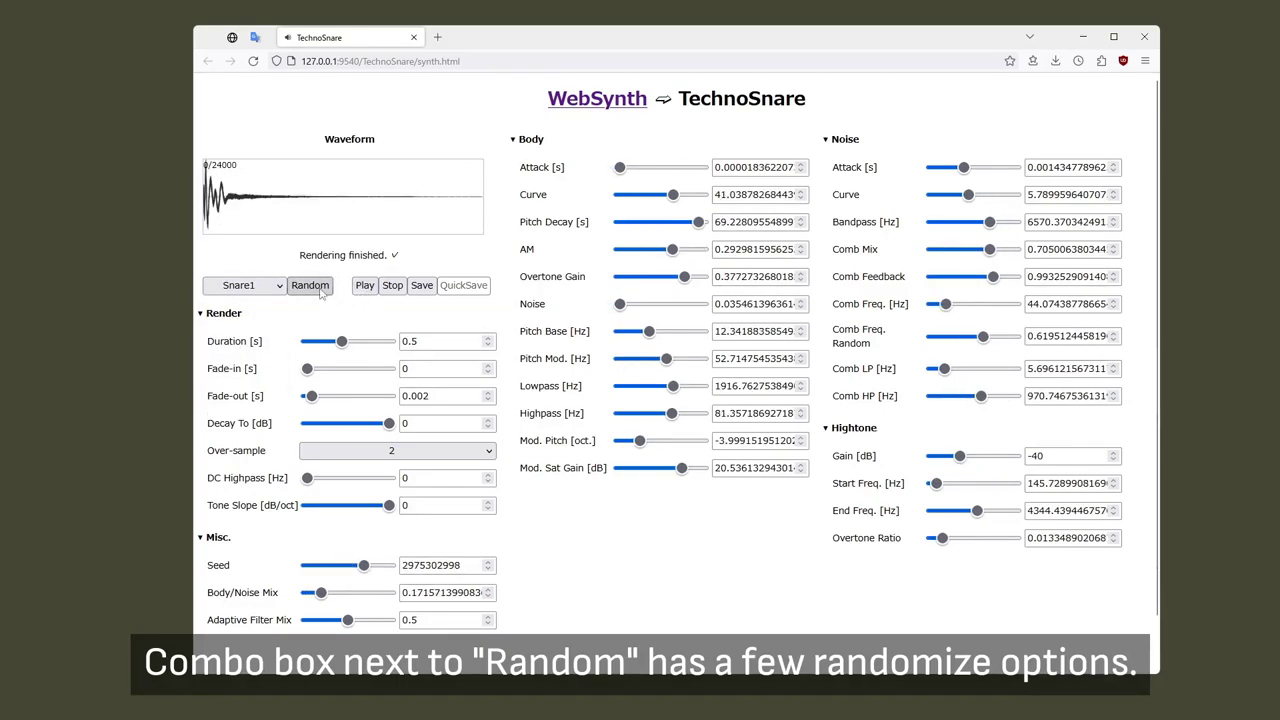
click(321, 291)
click(325, 290)
click(322, 292)
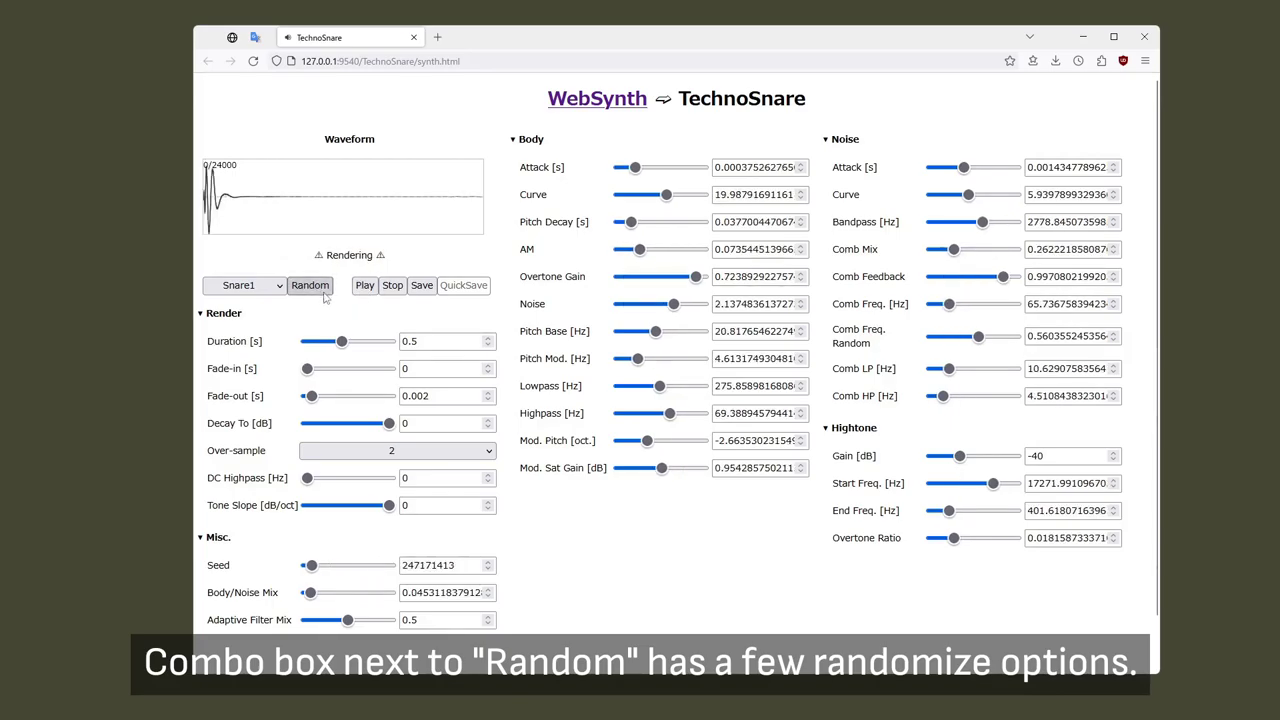
click(310, 286)
Change the randomize option to Snare2, generate several random sounds and play the last one.
click(245, 285)
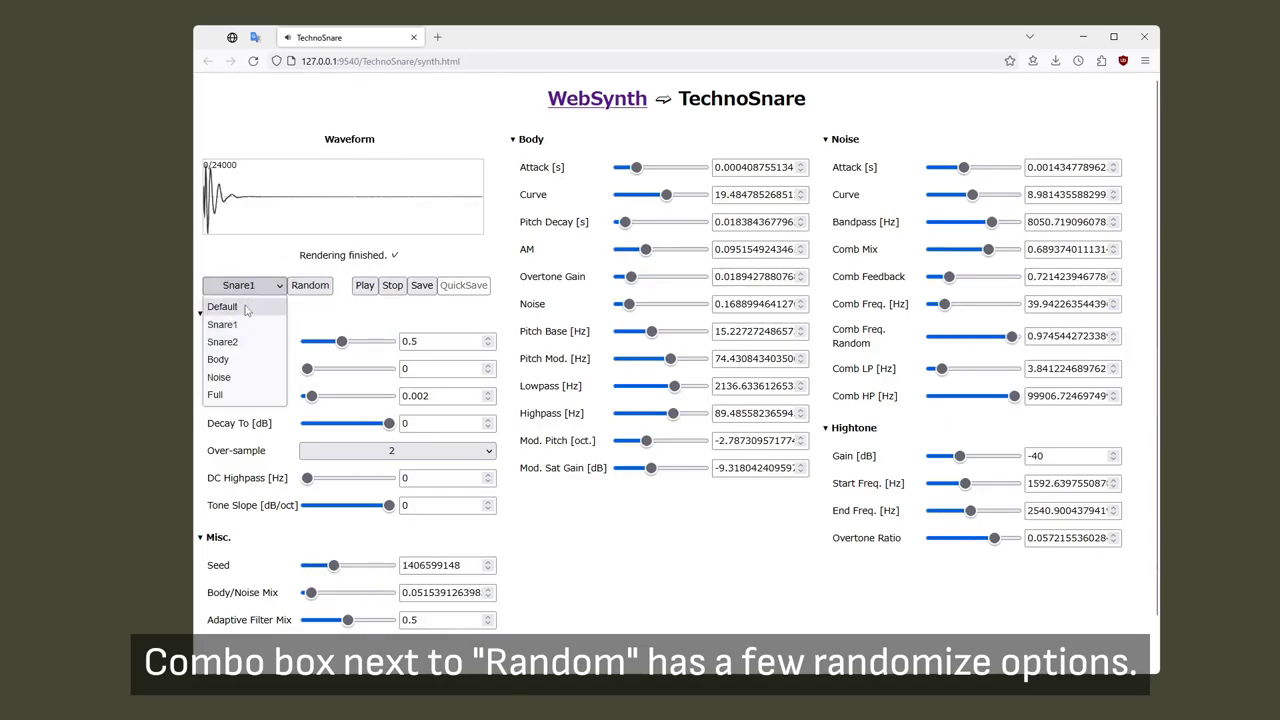
click(255, 341)
click(318, 288)
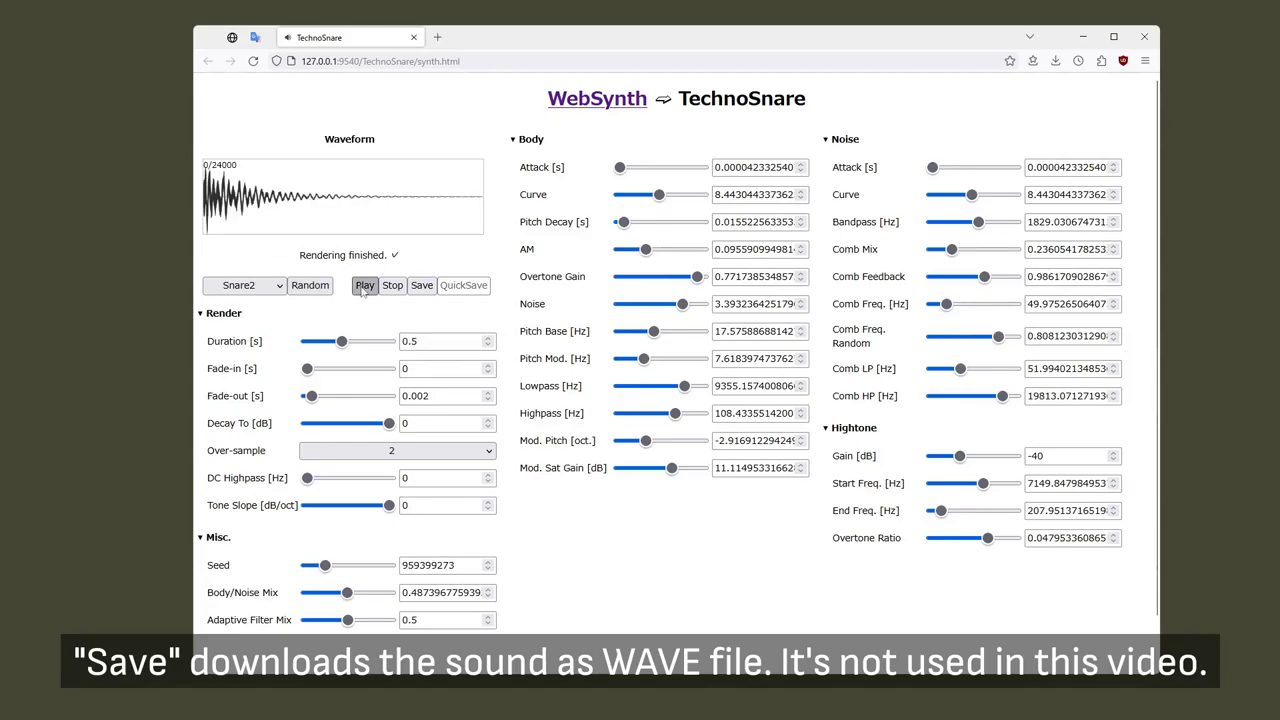
click(330, 291)
click(318, 288)
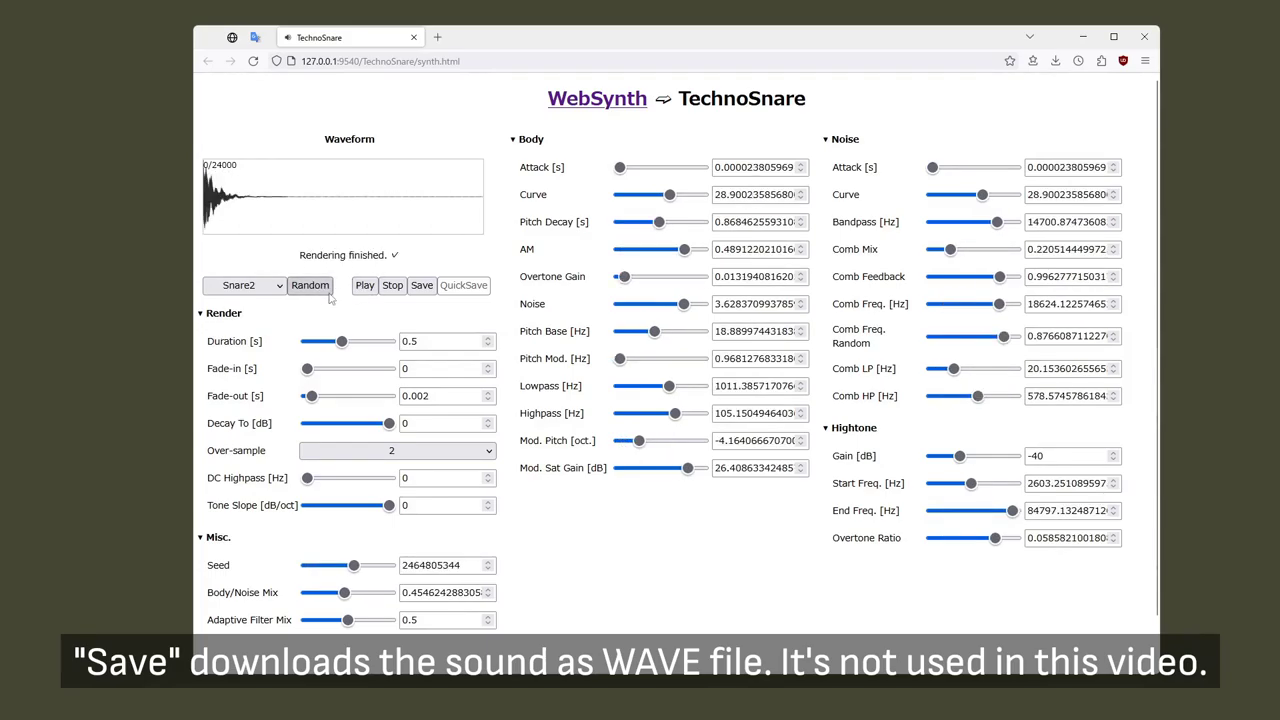
click(322, 290)
click(327, 289)
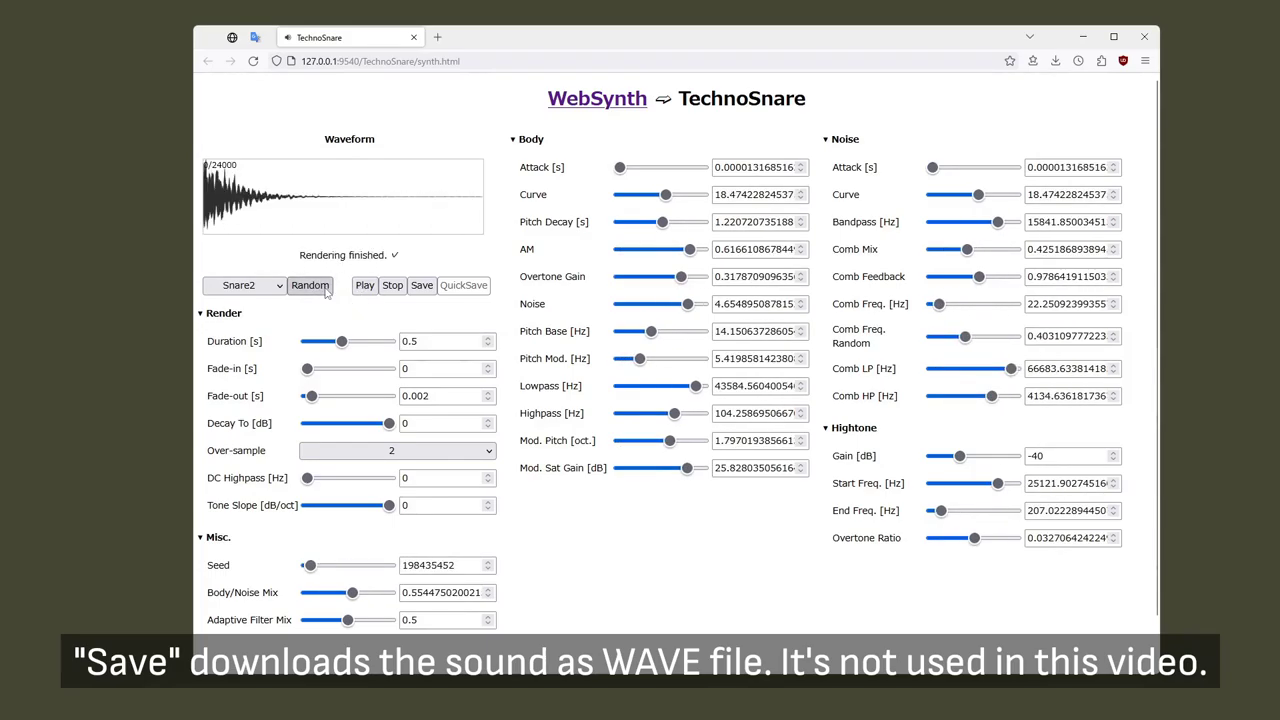
click(326, 290)
click(321, 289)
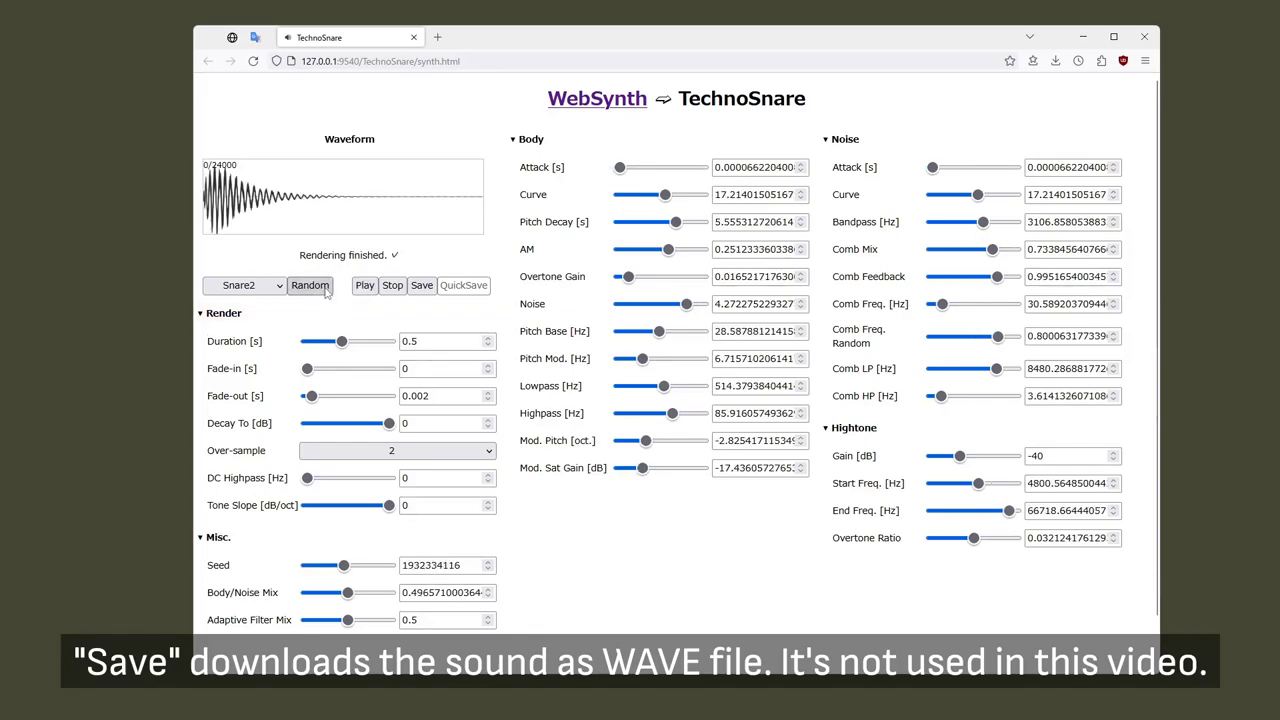
click(327, 289)
click(360, 288)
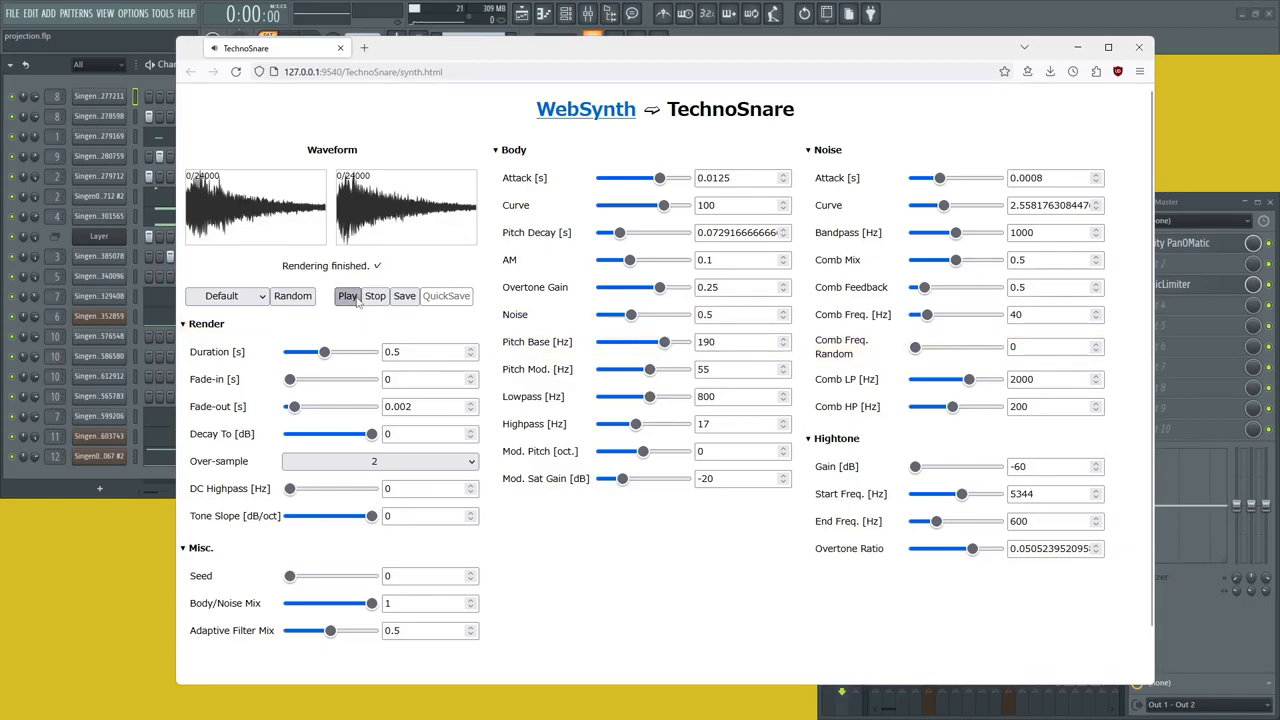
click(325, 576)
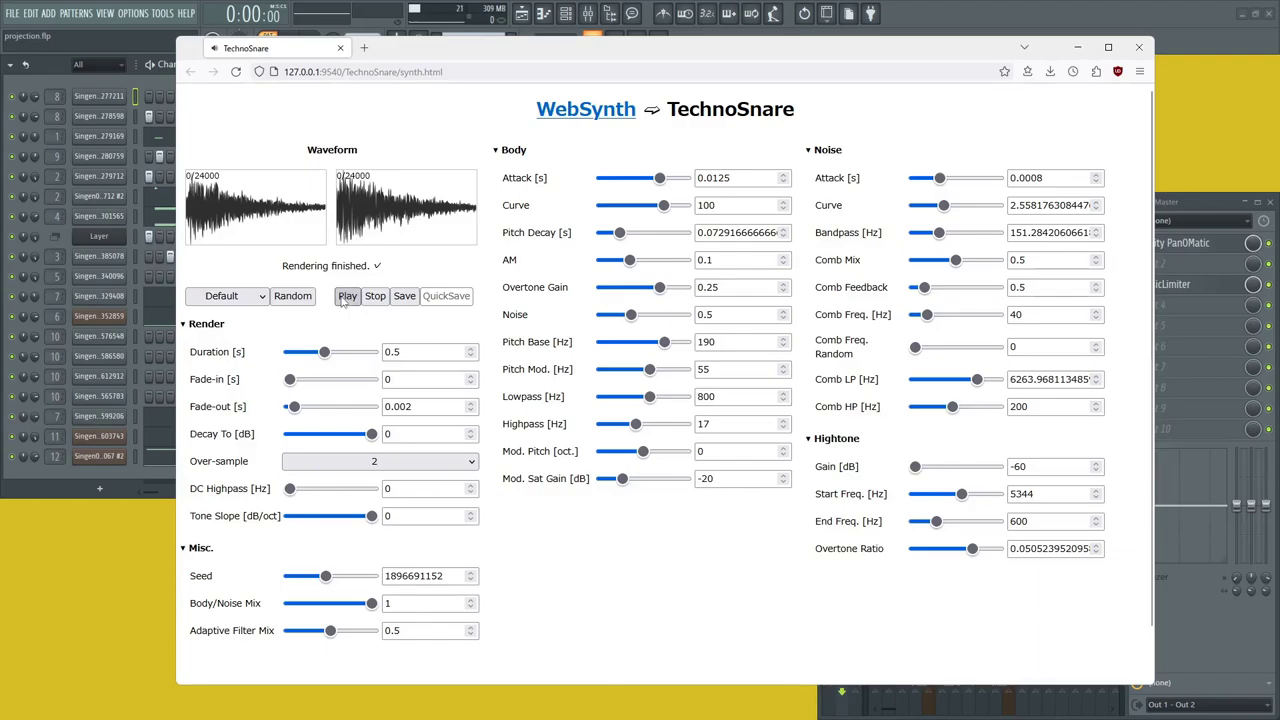
click(917, 346)
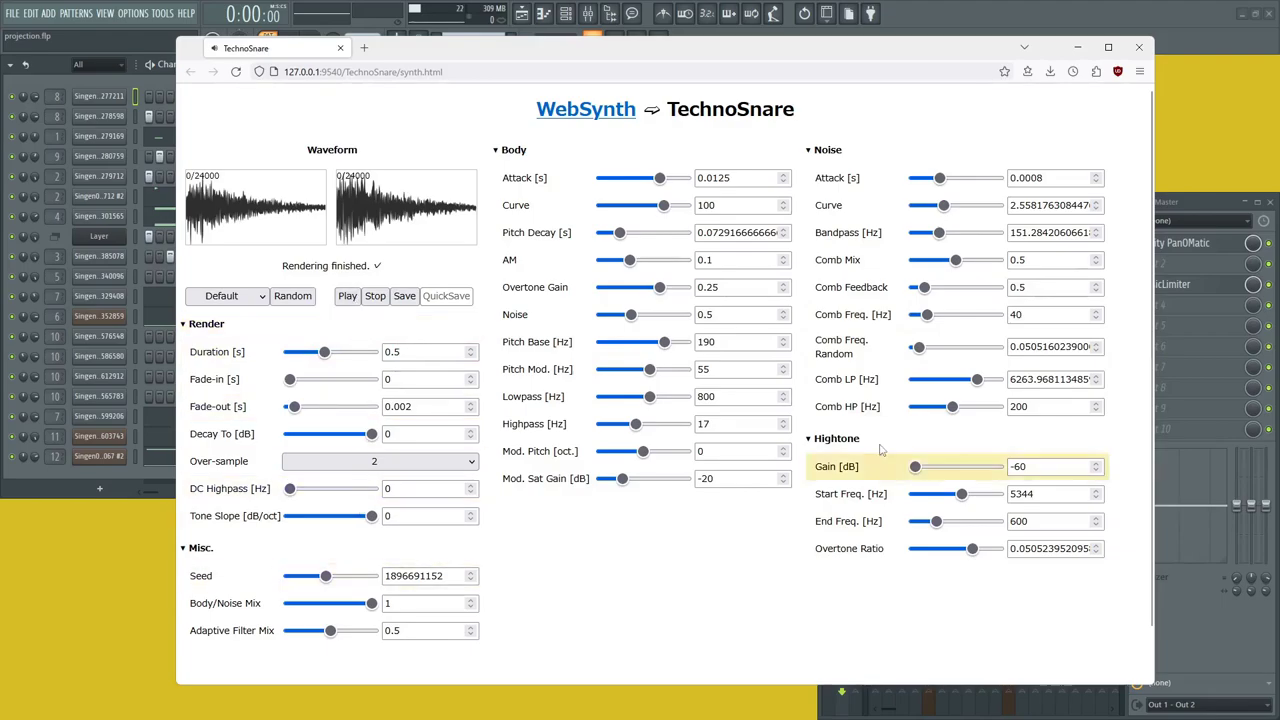
click(929, 346)
click(329, 576)
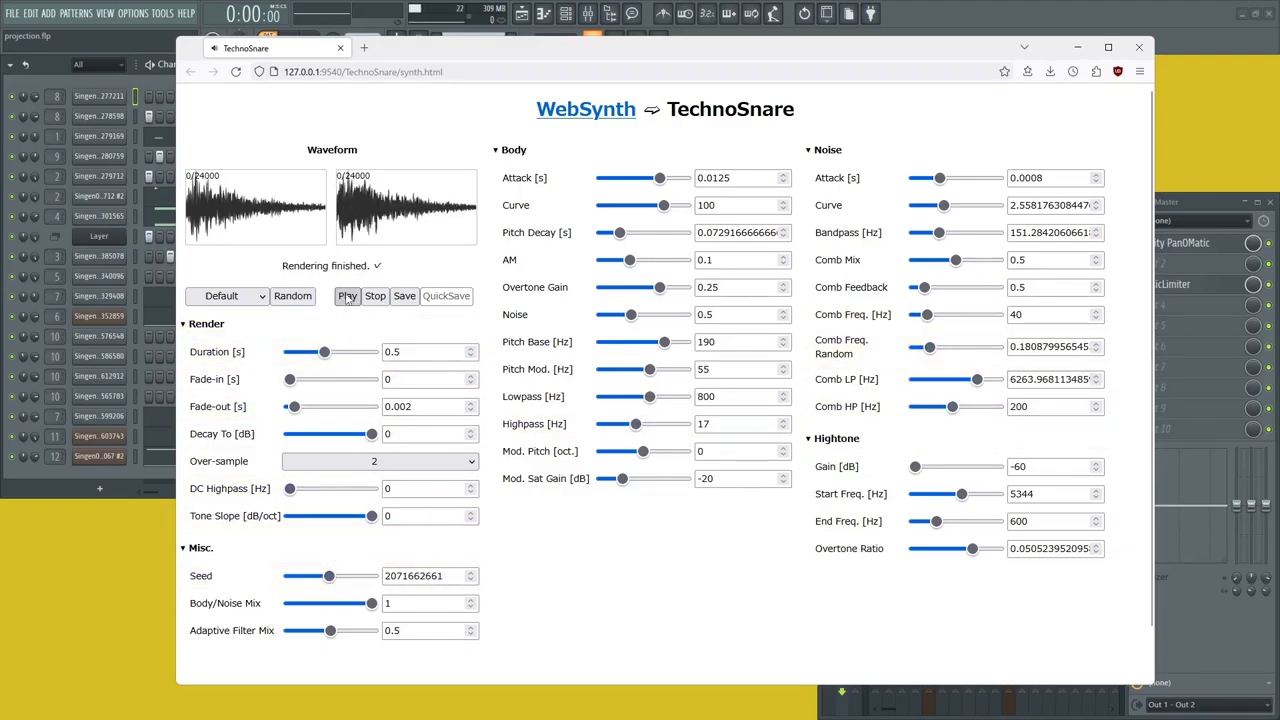
click(913, 347)
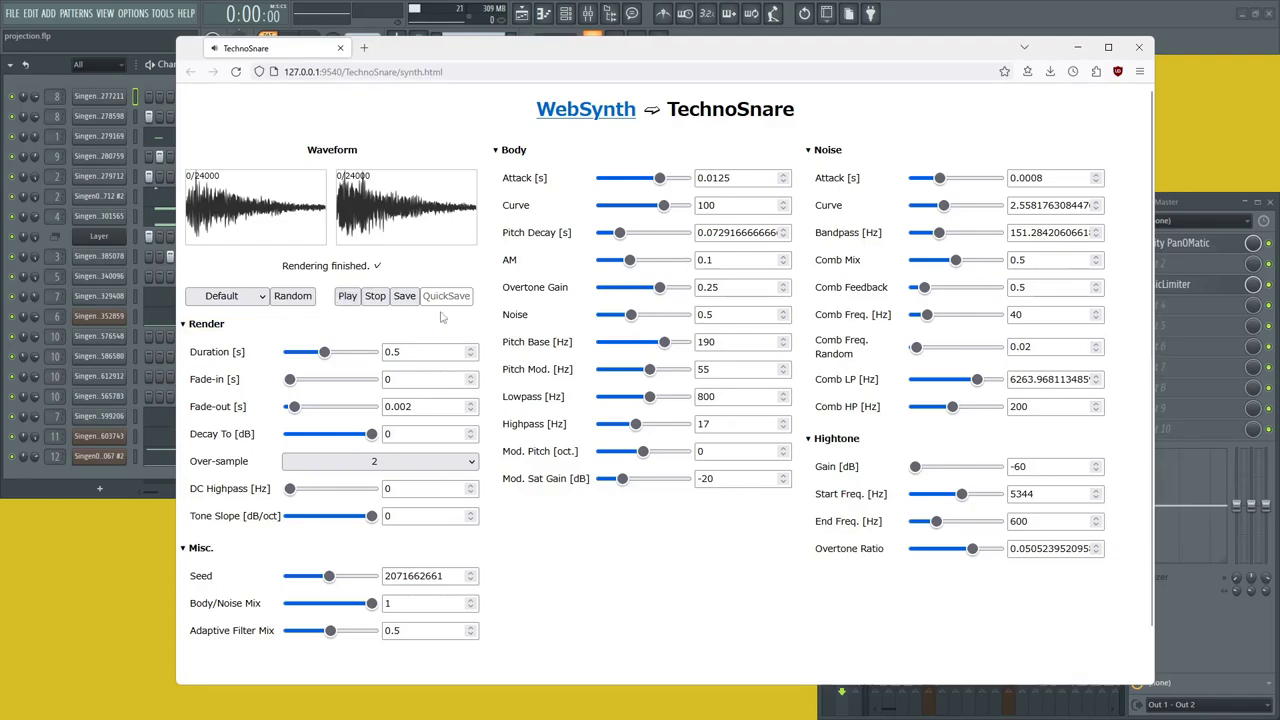
Save the rendered sound as a WAV file and show the downloaded file in its folder.
click(404, 297)
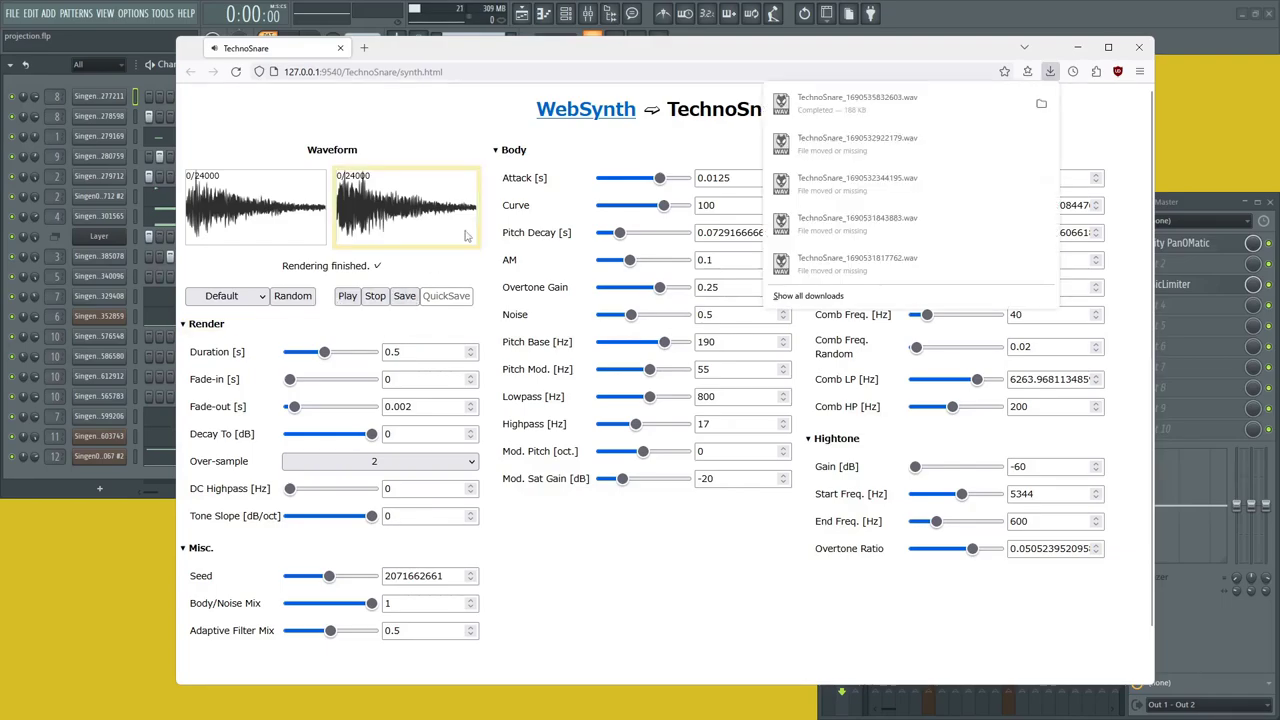
click(1041, 103)
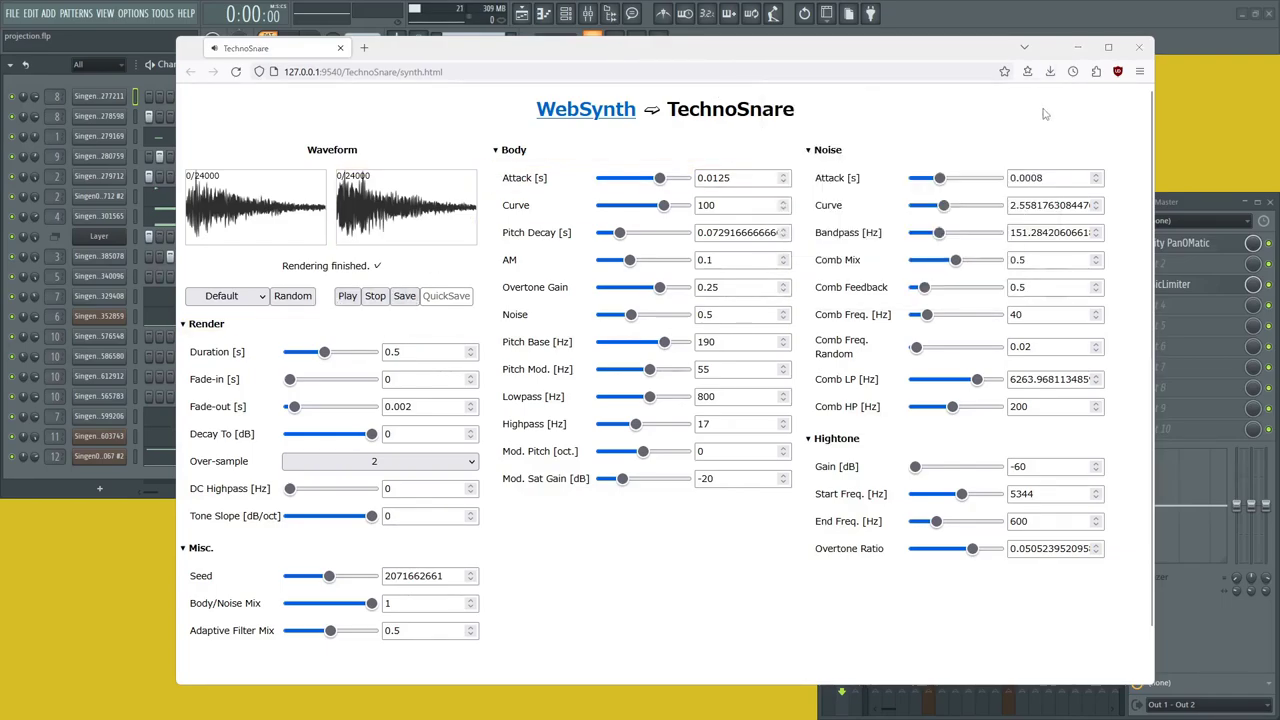
click(957, 5)
key(alt+Tab)
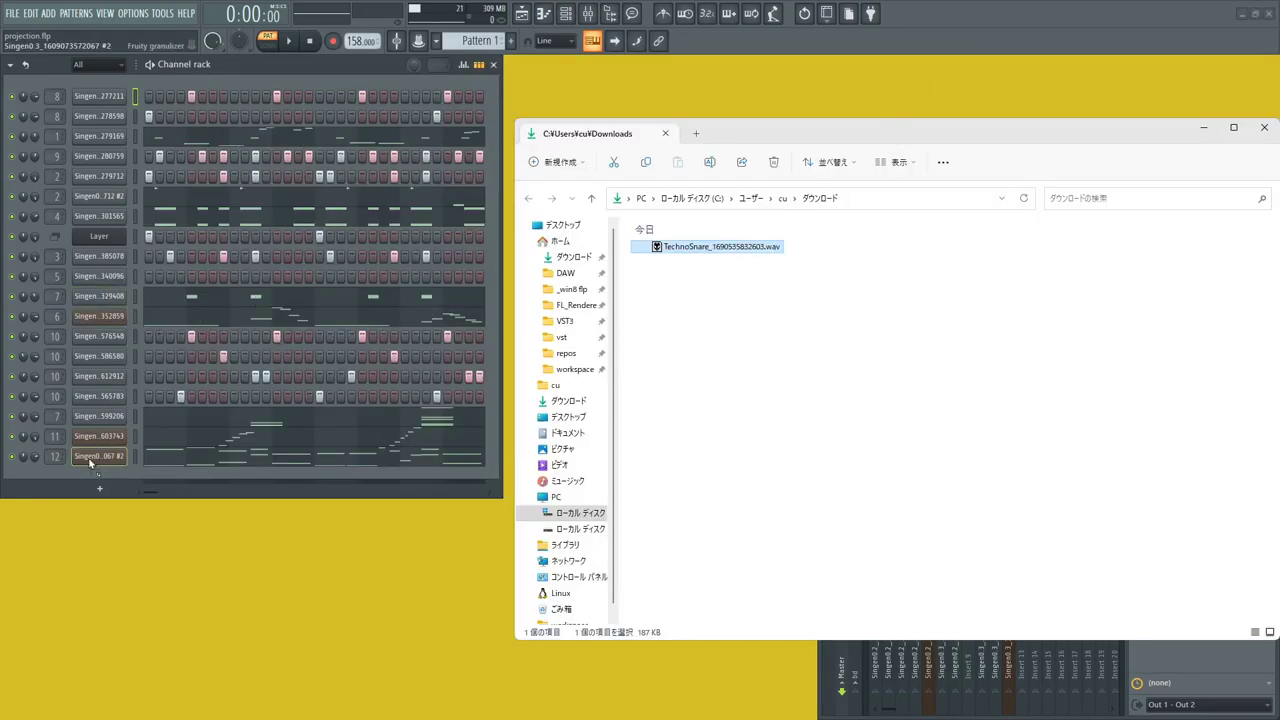
In FL Studio, add TechnoSnare_1690535832603.wav as a new channel below the last one and open its piano roll.
drag(91, 452, 96, 477)
click(97, 479)
click(254, 480)
drag(264, 236, 631, 214)
right_click(128, 481)
click(160, 477)
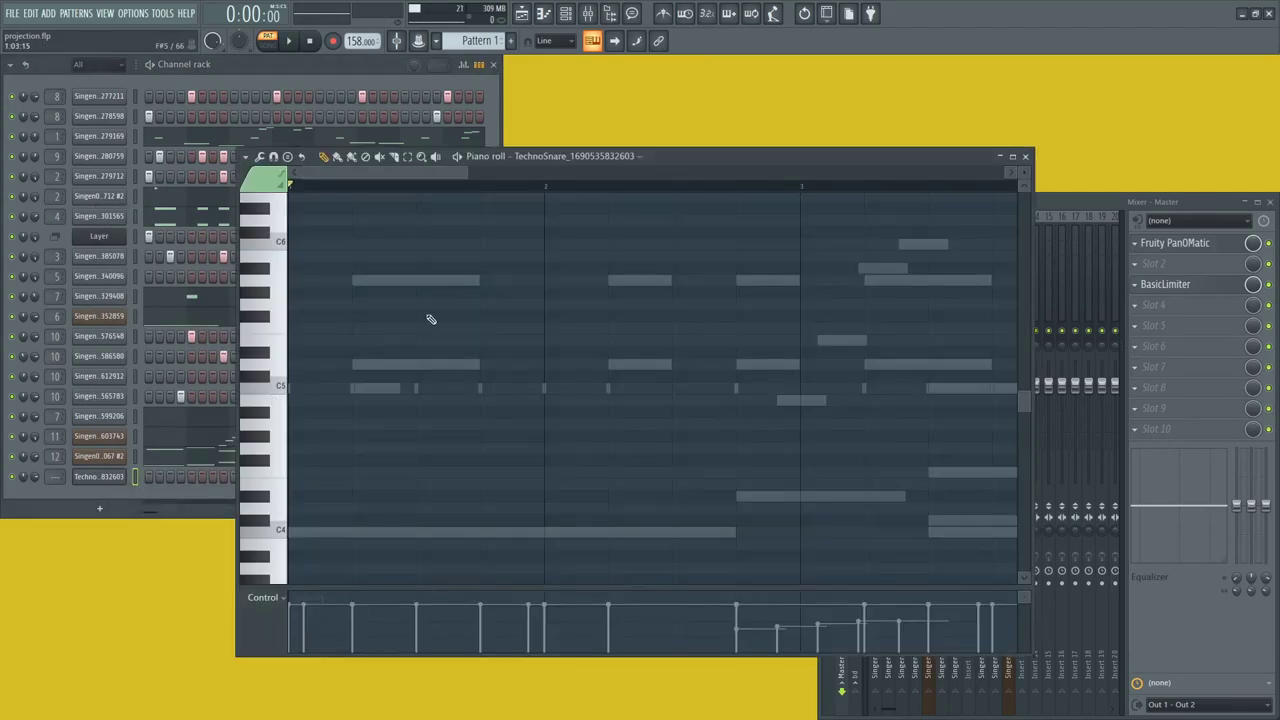
Draw a rhythmic pattern of short and long G#4 notes across eight bars for the TechnoSnare channel.
scroll(373, 313, down, 4)
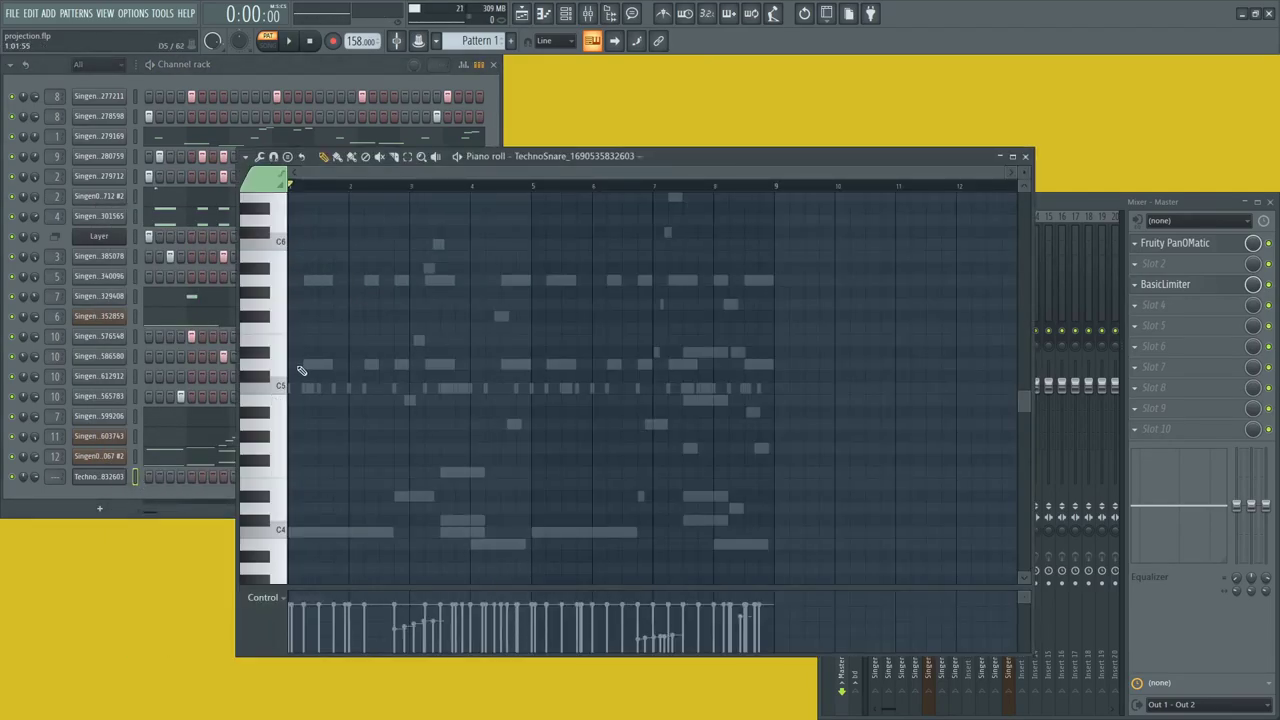
click(301, 368)
drag(301, 368, 294, 436)
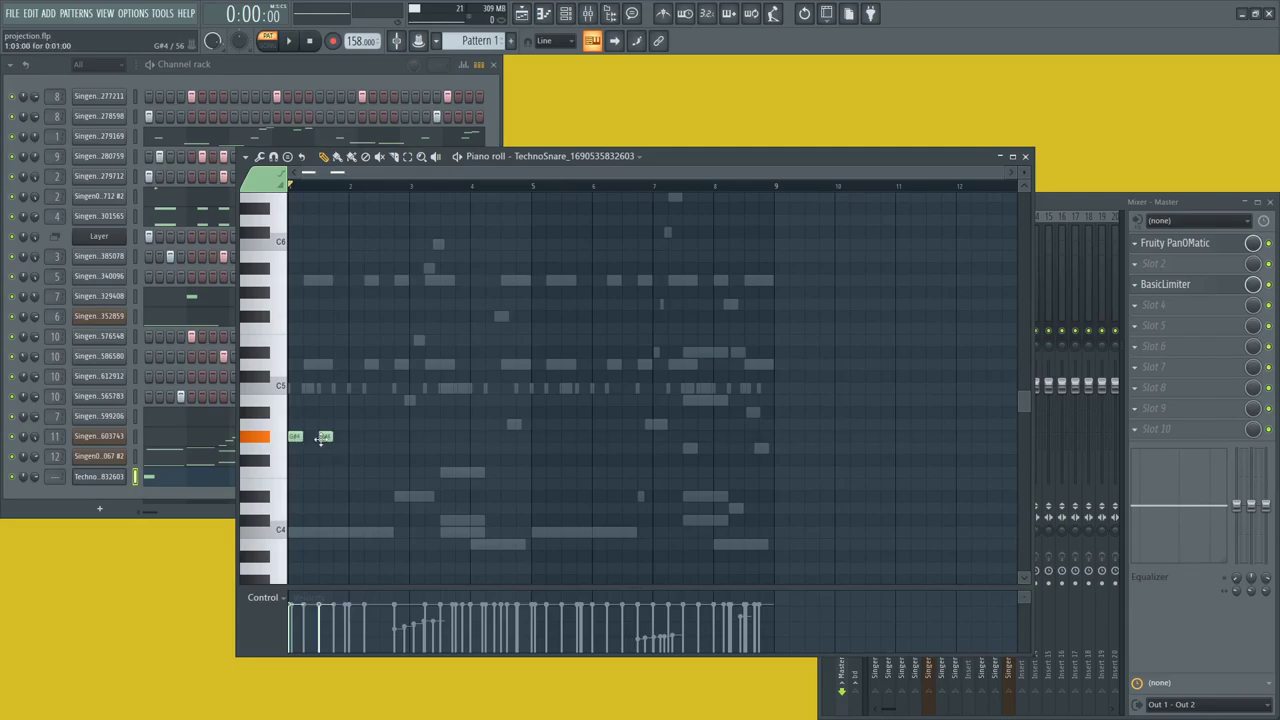
click(366, 438)
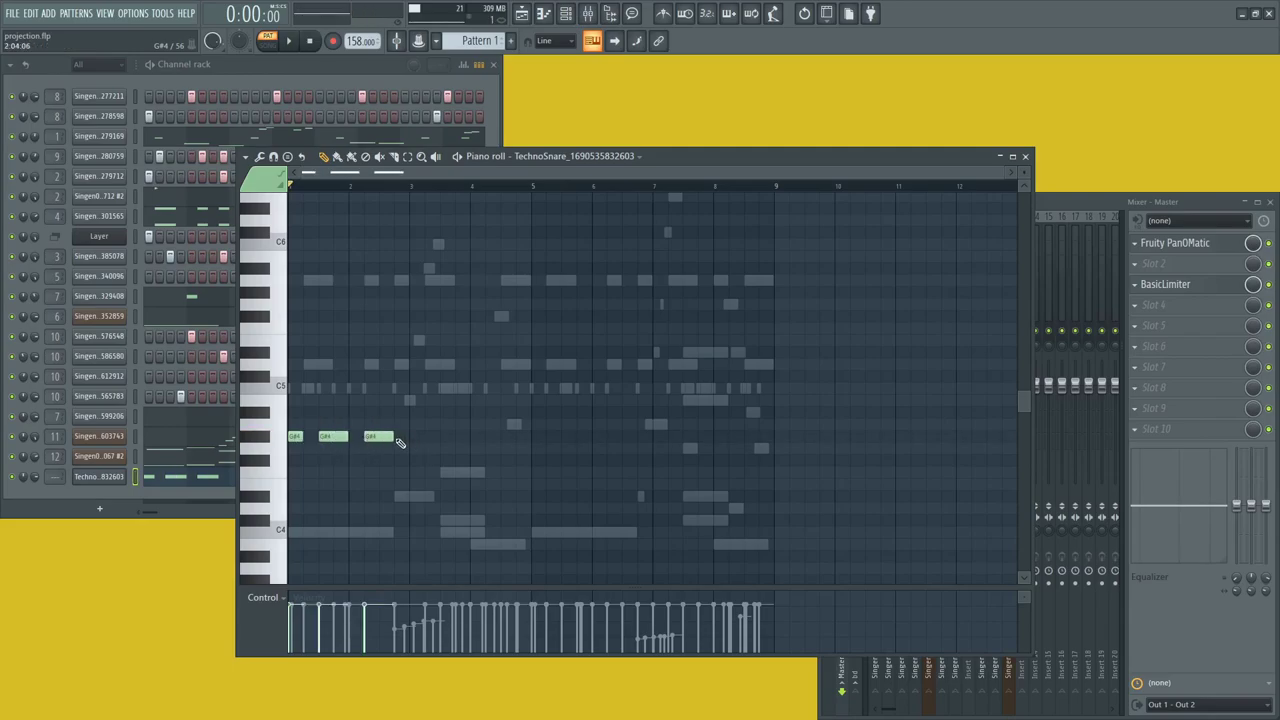
drag(326, 440, 447, 431)
mouse_move(635, 394)
mouse_down()
mouse_move(598, 414)
mouse_move(255, 460)
mouse_up()
mouse_move(338, 440)
mouse_down()
mouse_move(354, 456)
mouse_move(572, 436)
mouse_up()
key(ctrl+z)
ctrl+click(621, 401)
Route the TechnoSnare sampler to mixer track 13 and load Fruity Parametric EQ 2 into the track's effect slot 2.
click(108, 479)
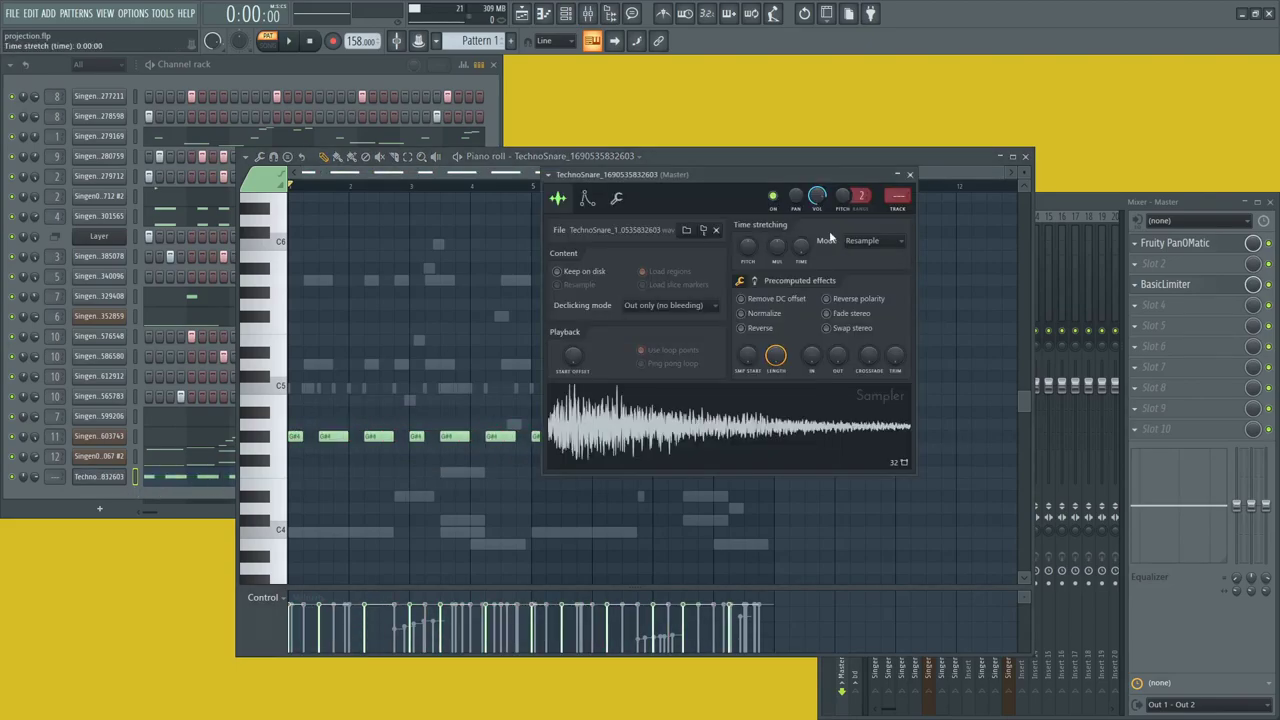
click(892, 211)
click(1160, 268)
mouse_move(1157, 278)
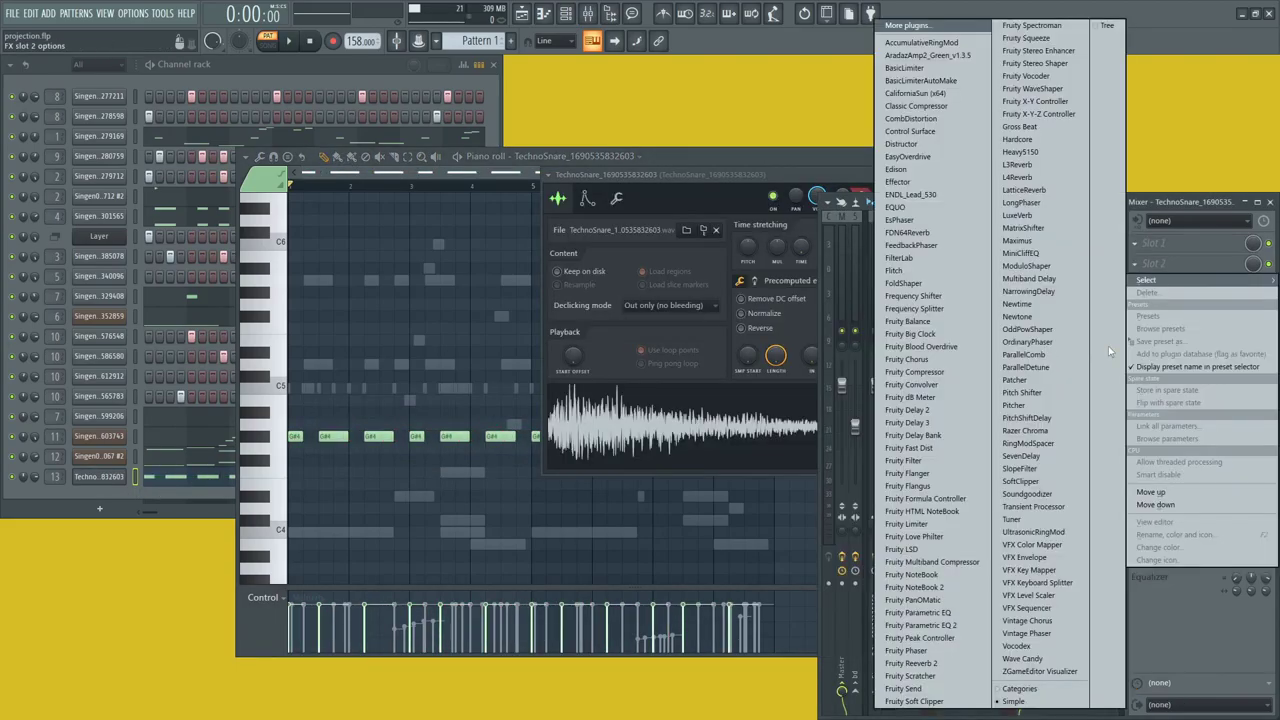
click(950, 625)
Shape the equalizer's band 1 into a low cut and audition the snare sample.
drag(155, 323, 140, 403)
key(z)
key(z)
key(z)
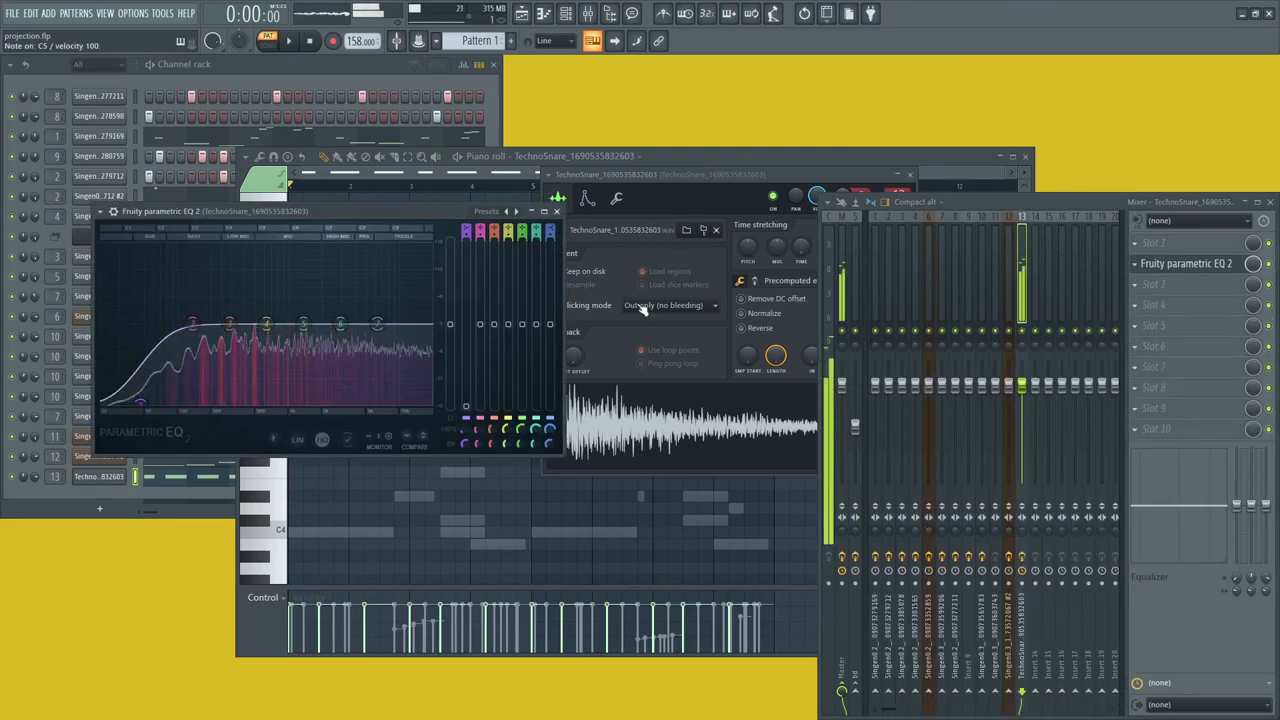
Solo the TechnoSnare channel and start pattern playback.
right_click(13, 478)
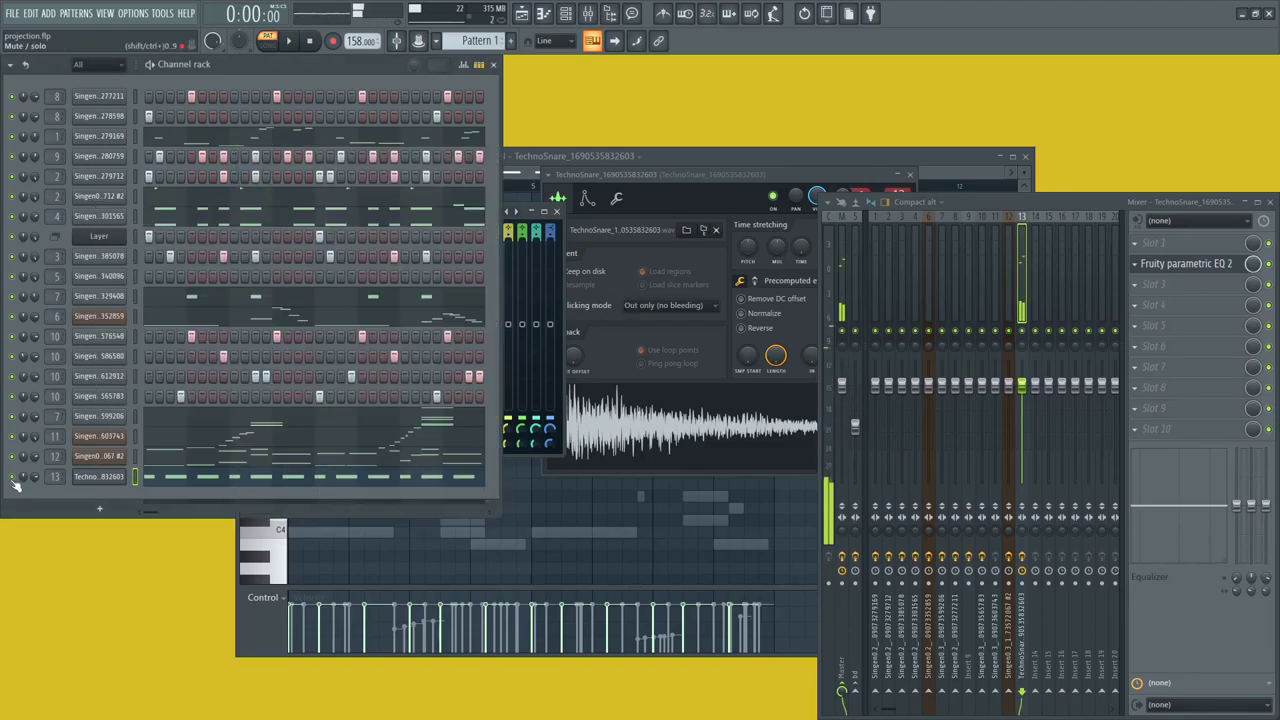
click(24, 487)
key(space)
Adjust the TechnoSnare channel's echo delay, with feedback at 89% and delay pitch at +950 cents, and put its settings window away.
click(669, 220)
click(587, 197)
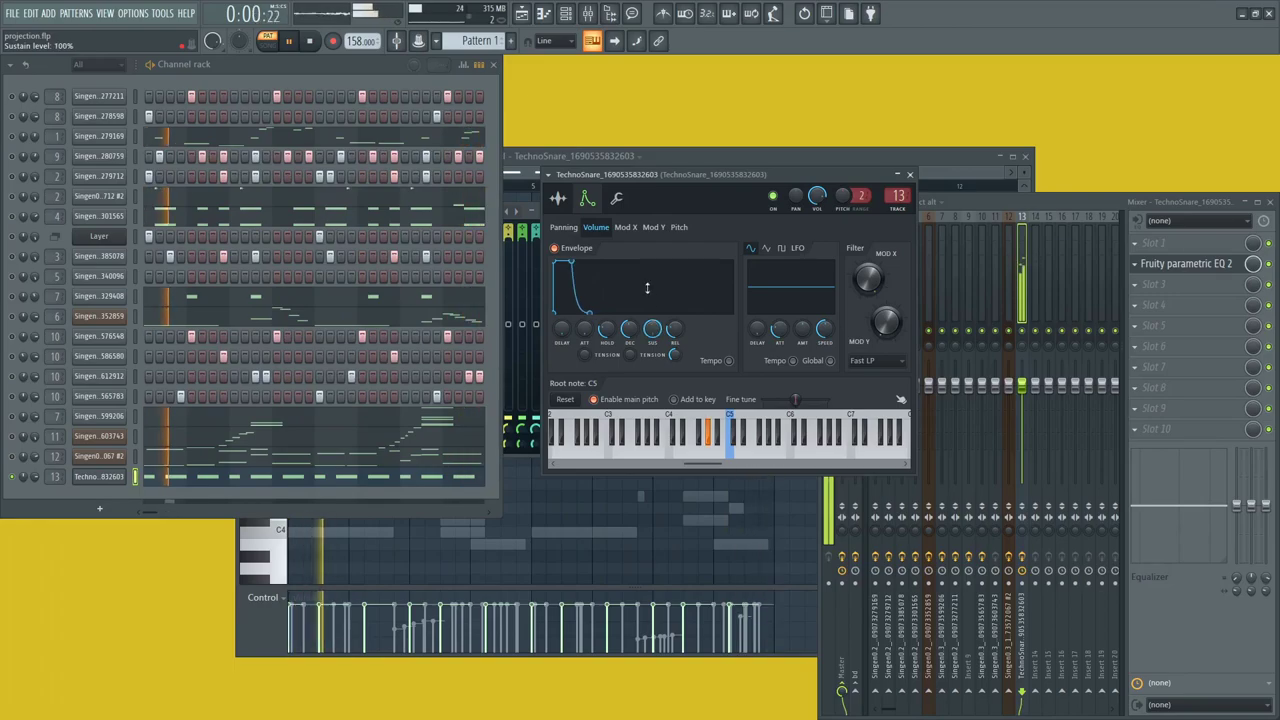
click(616, 197)
drag(869, 321, 869, 356)
drag(770, 320, 770, 285)
drag(896, 319, 896, 352)
drag(770, 320, 770, 328)
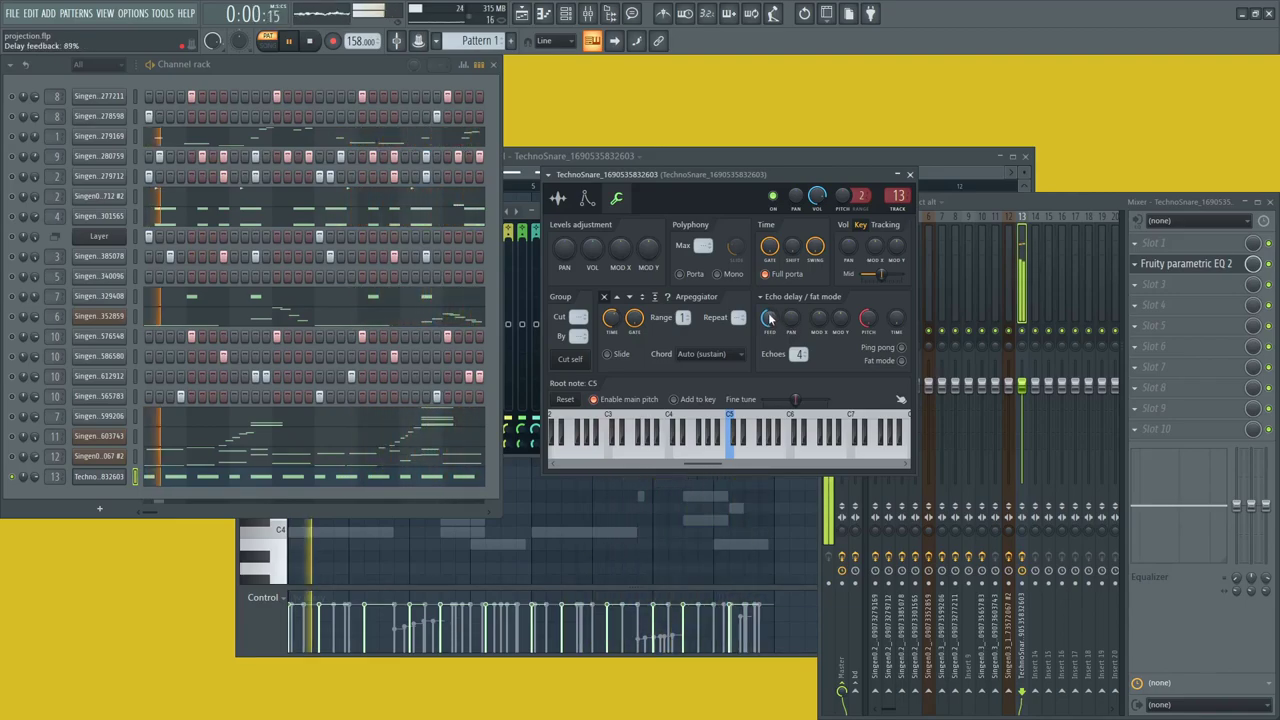
mouse_move(866, 322)
mouse_down()
mouse_move(866, 290)
mouse_move(868, 330)
mouse_up()
scroll(869, 322, up, 2)
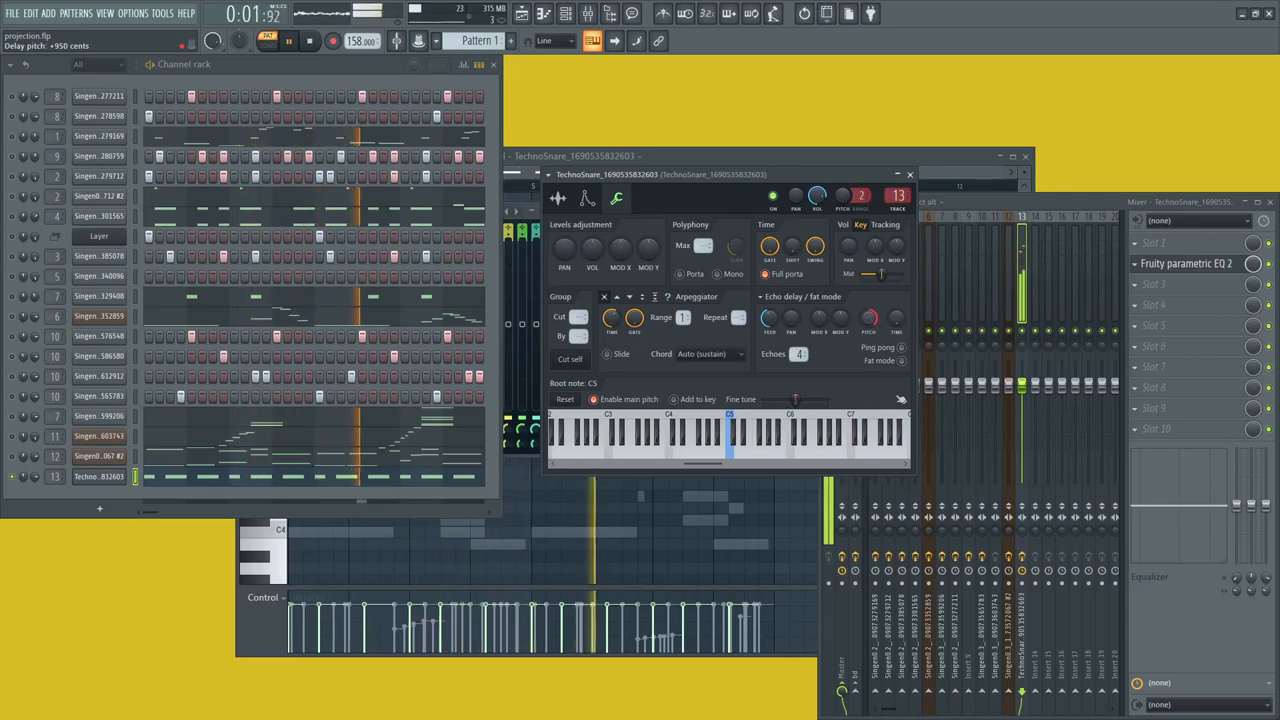
click(897, 177)
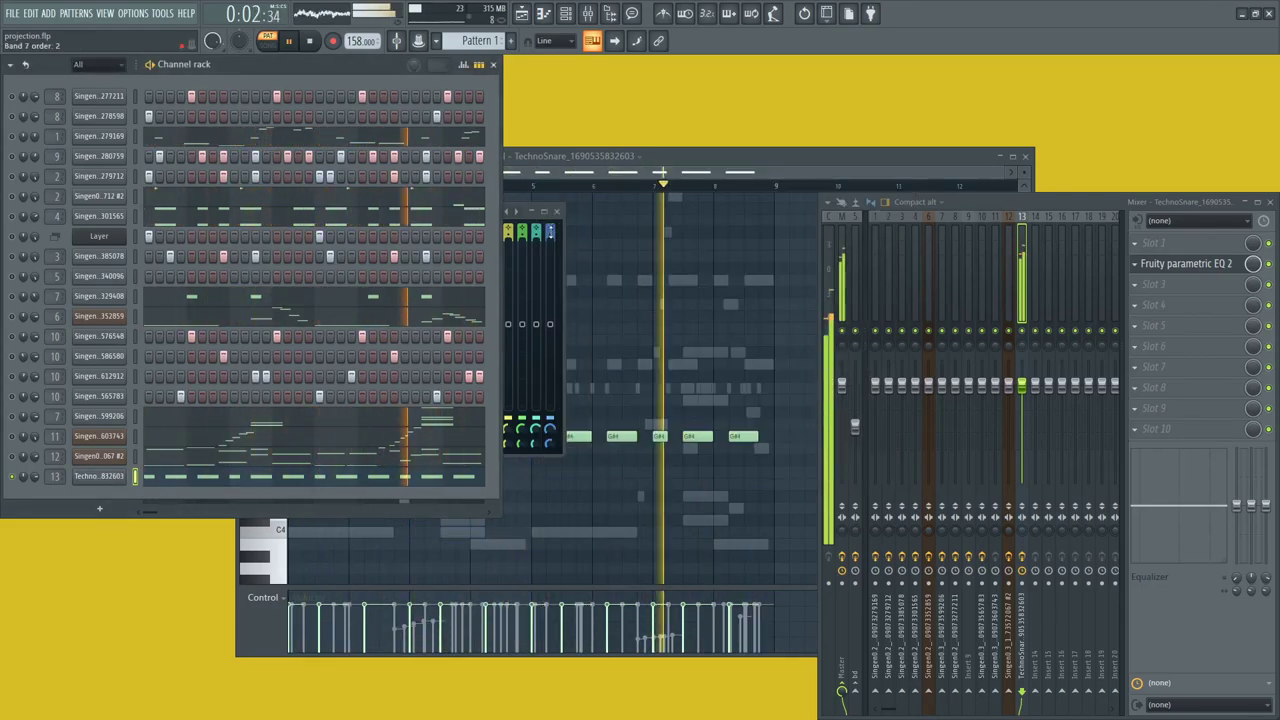
Boost the snare's highs with equalizer band 7 at about 2037 Hz and 4.7 dB, and set the main level to -1.0 dB.
click(562, 236)
drag(363, 213, 644, 258)
drag(586, 370, 608, 352)
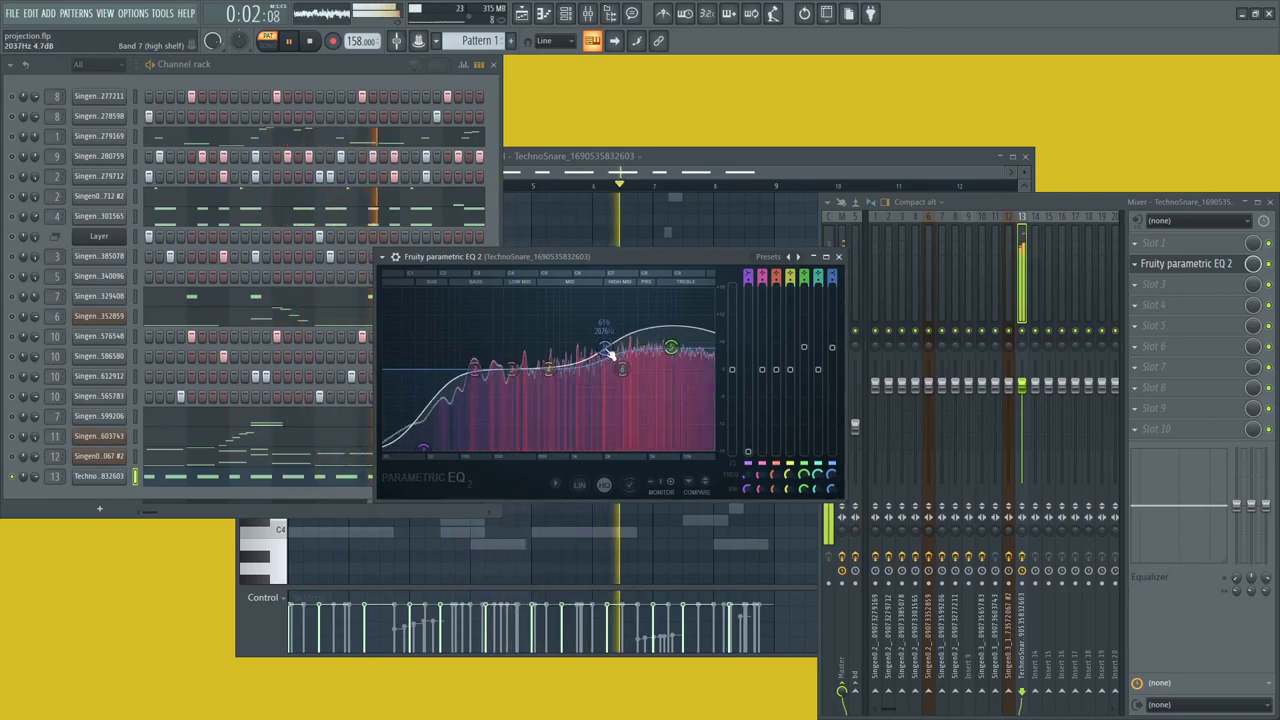
drag(737, 371, 737, 353)
drag(736, 352, 731, 375)
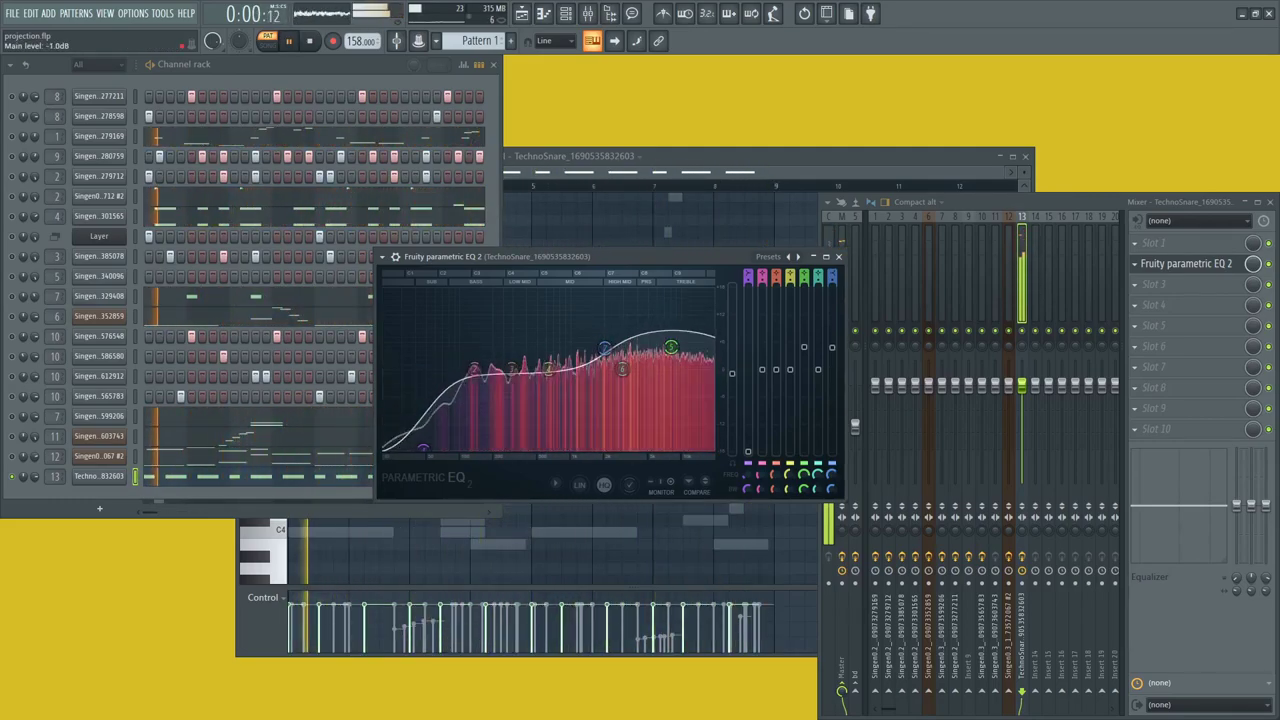
Unsolo the TechnoSnare channel to hear it in the full pattern, and close the equalizer before stopping playback.
click(138, 480)
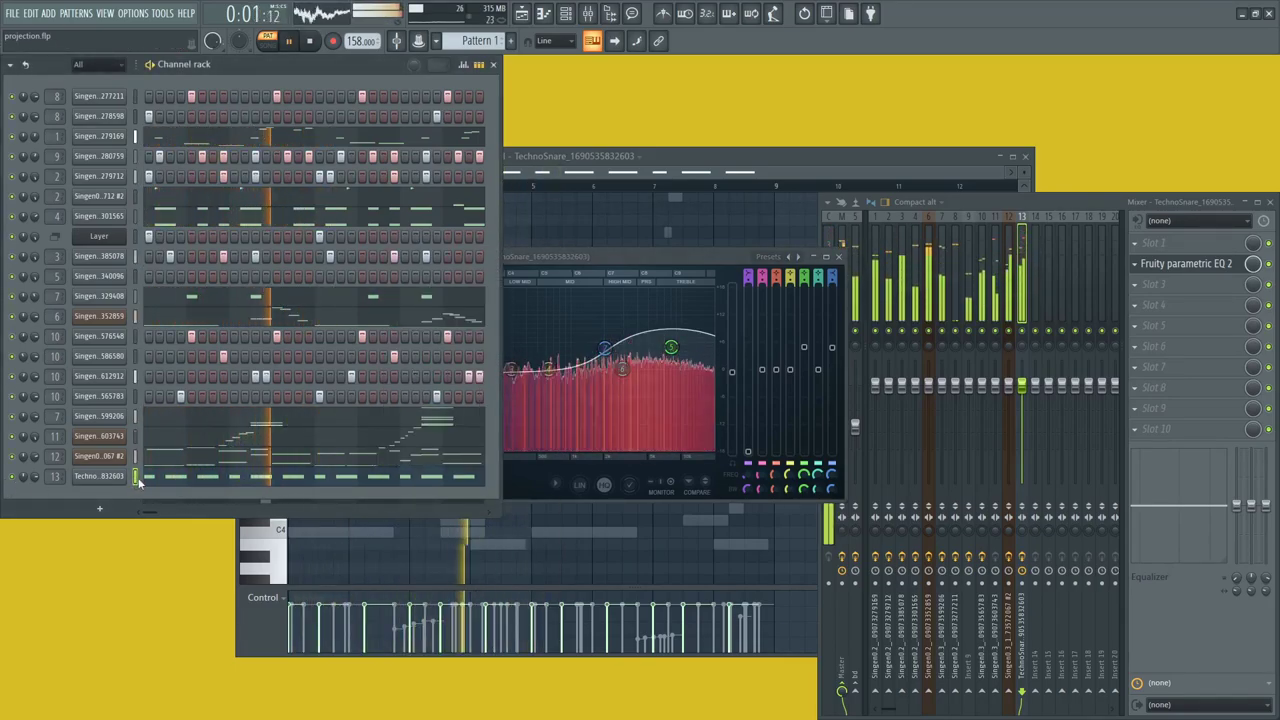
click(629, 258)
drag(629, 260, 495, 290)
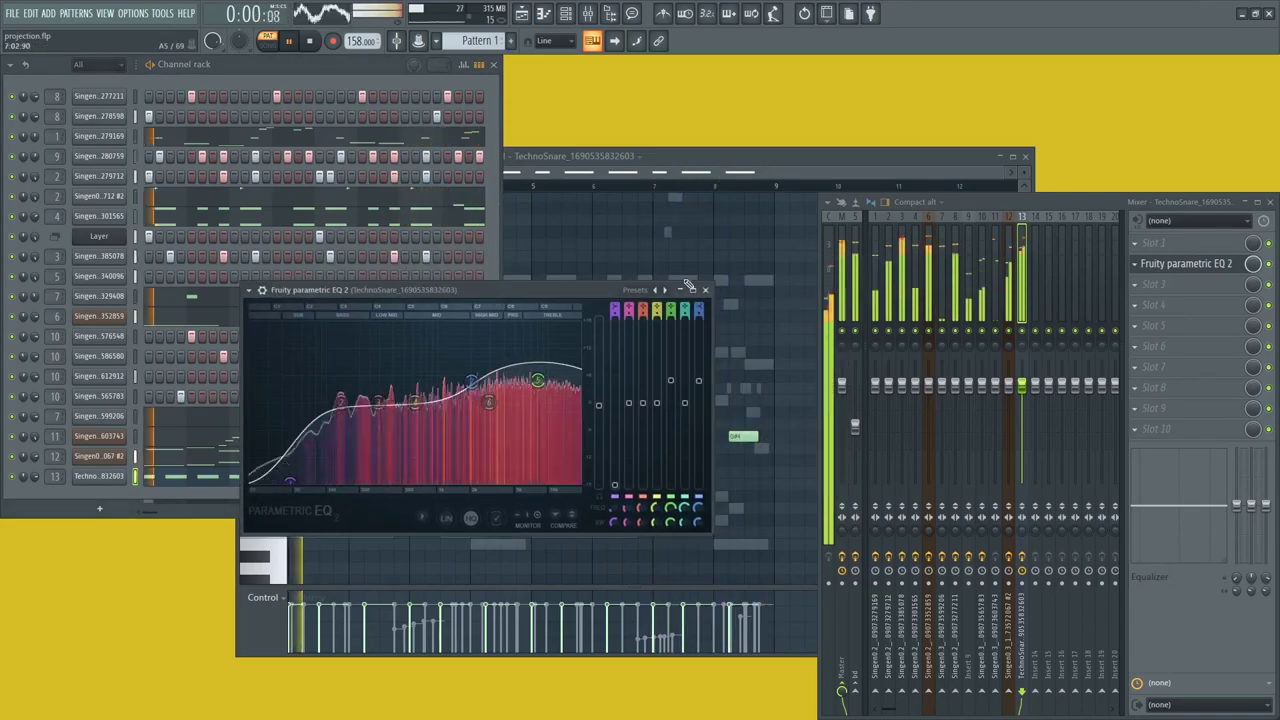
click(707, 290)
click(678, 152)
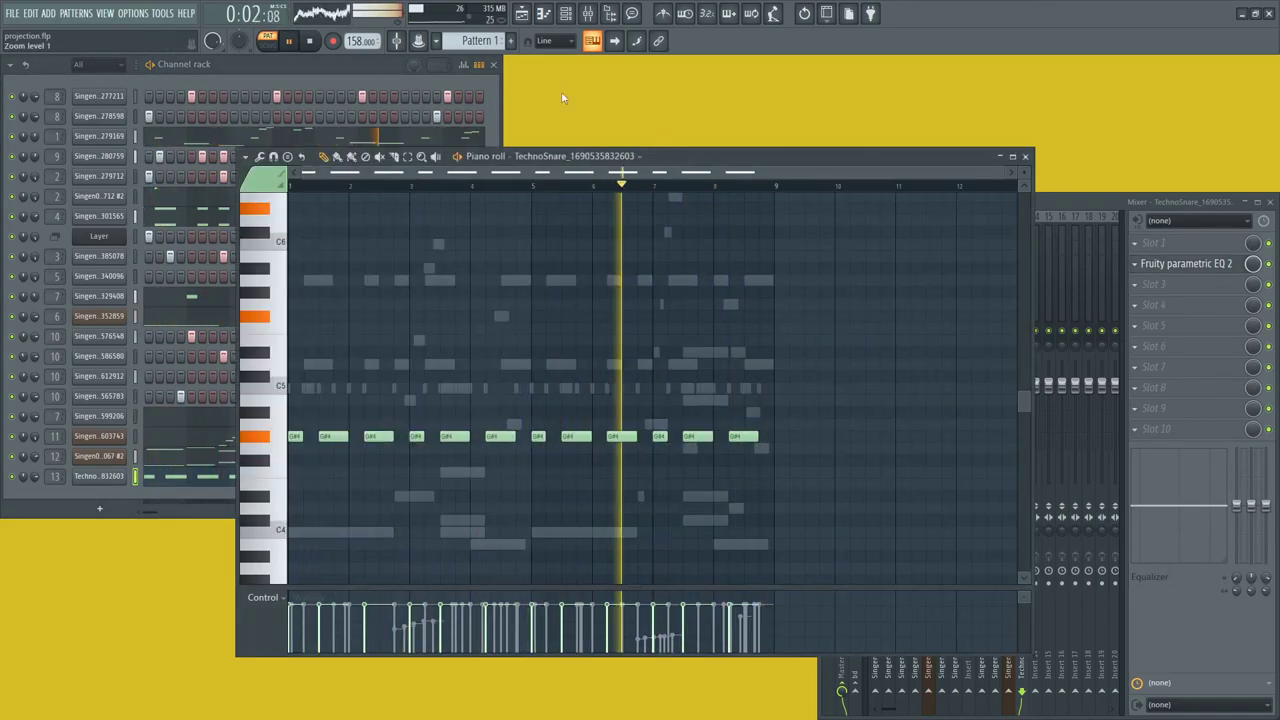
key(space)
key(F6)
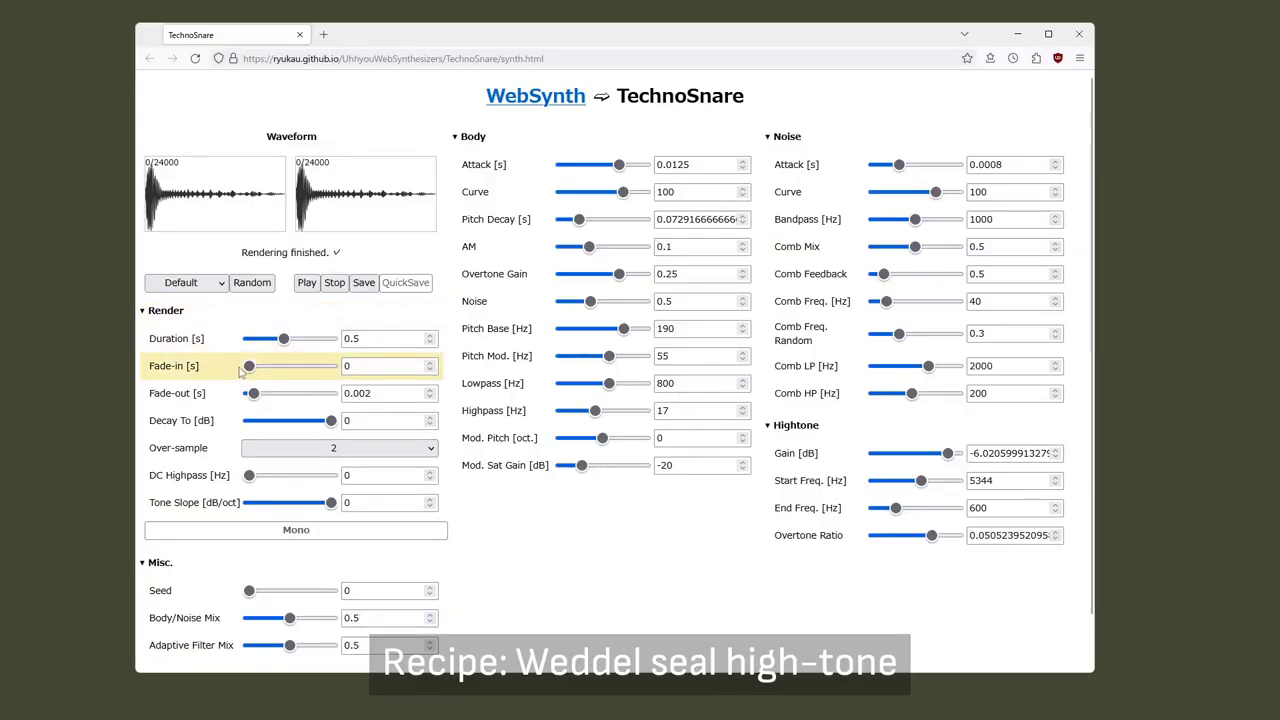
In the TechnoSnare web page, set Fade-in to about 0.0046 s, Body/Noise Mix to 1, noise Attack to 0 and noise Curve to 1000.
drag(250, 366, 261, 368)
click(335, 618)
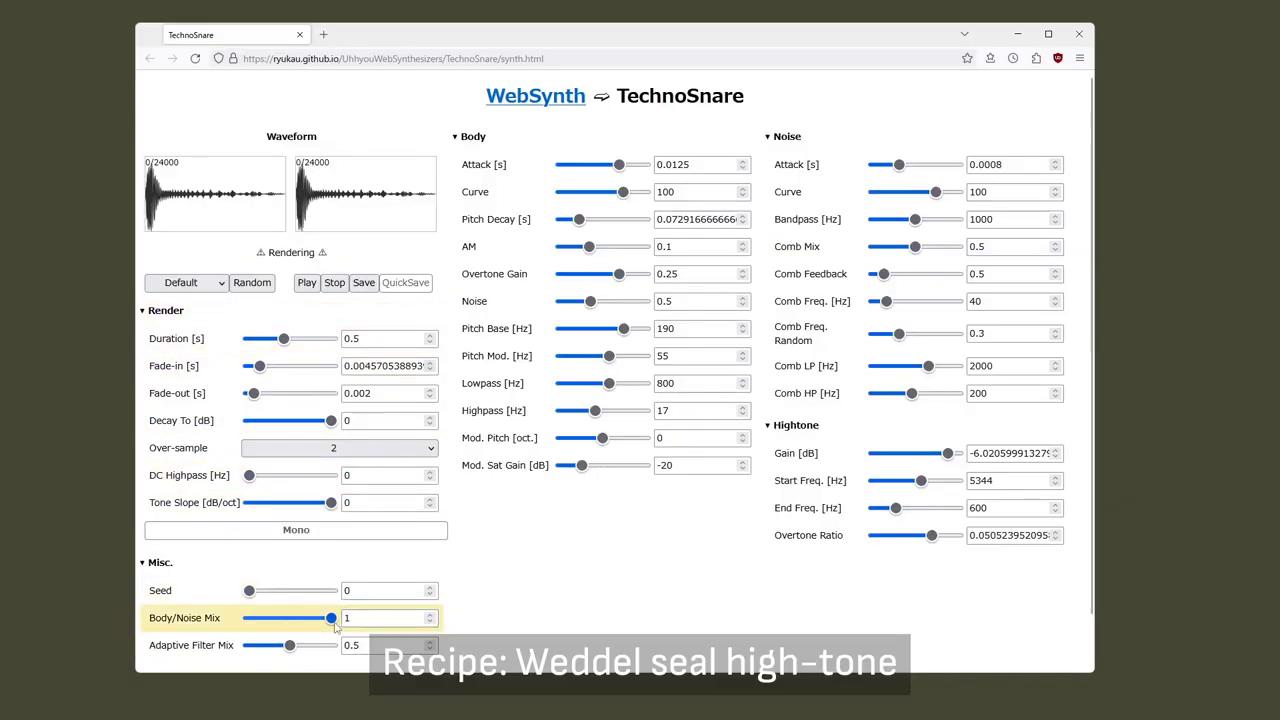
drag(893, 168, 870, 166)
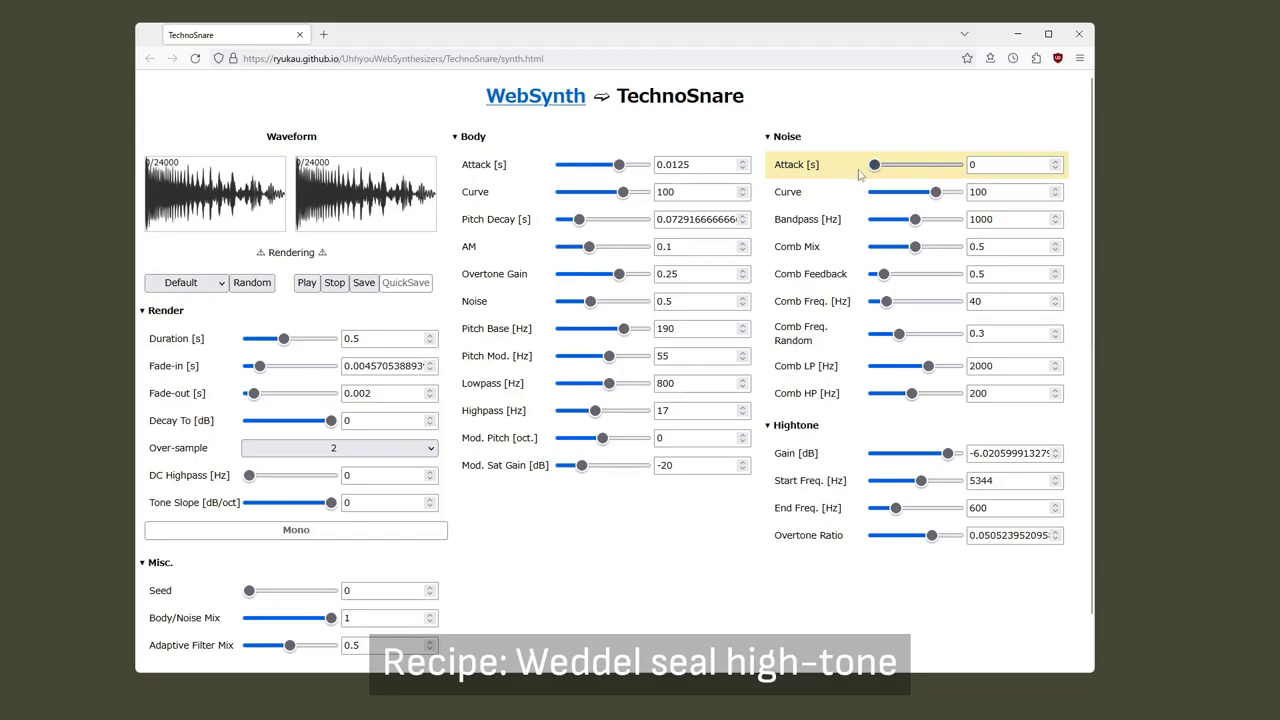
drag(935, 192, 960, 192)
Set the Hightone start frequency to about 23762 Hz, end frequency to about 1594 Hz and duration to about 21.4 s, and play the sound.
drag(928, 486, 907, 508)
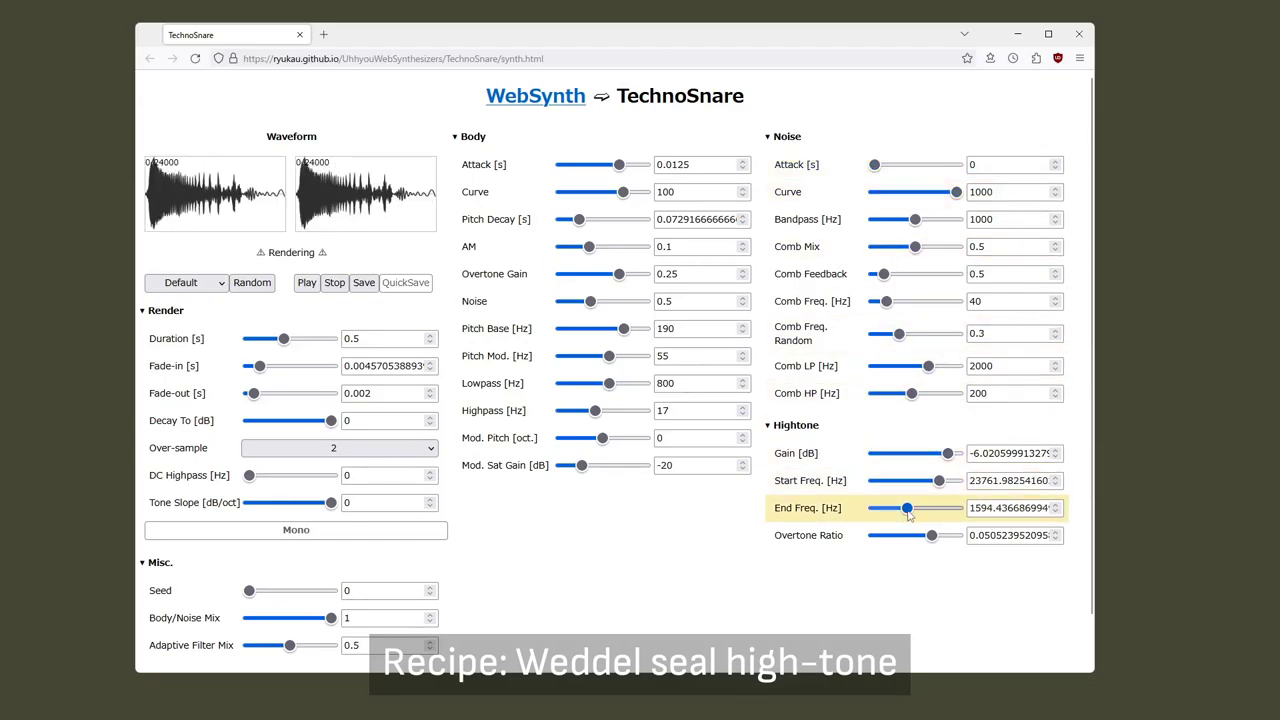
drag(299, 342, 319, 345)
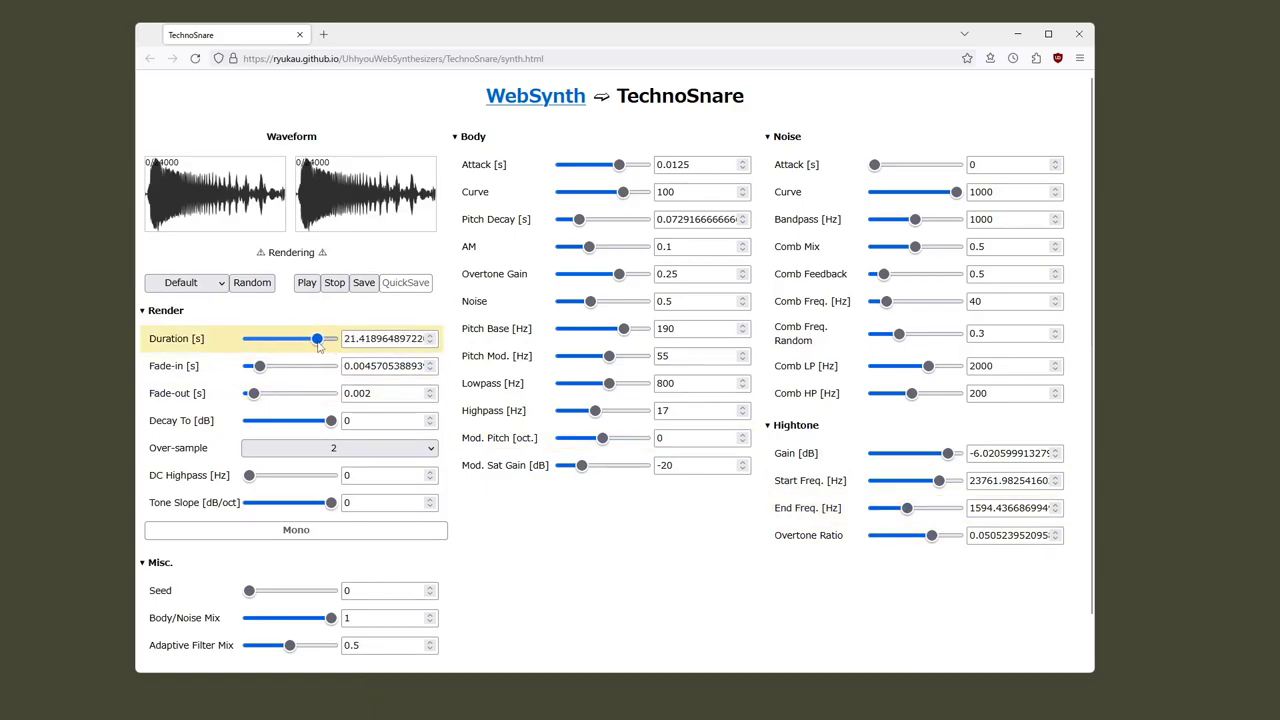
click(307, 284)
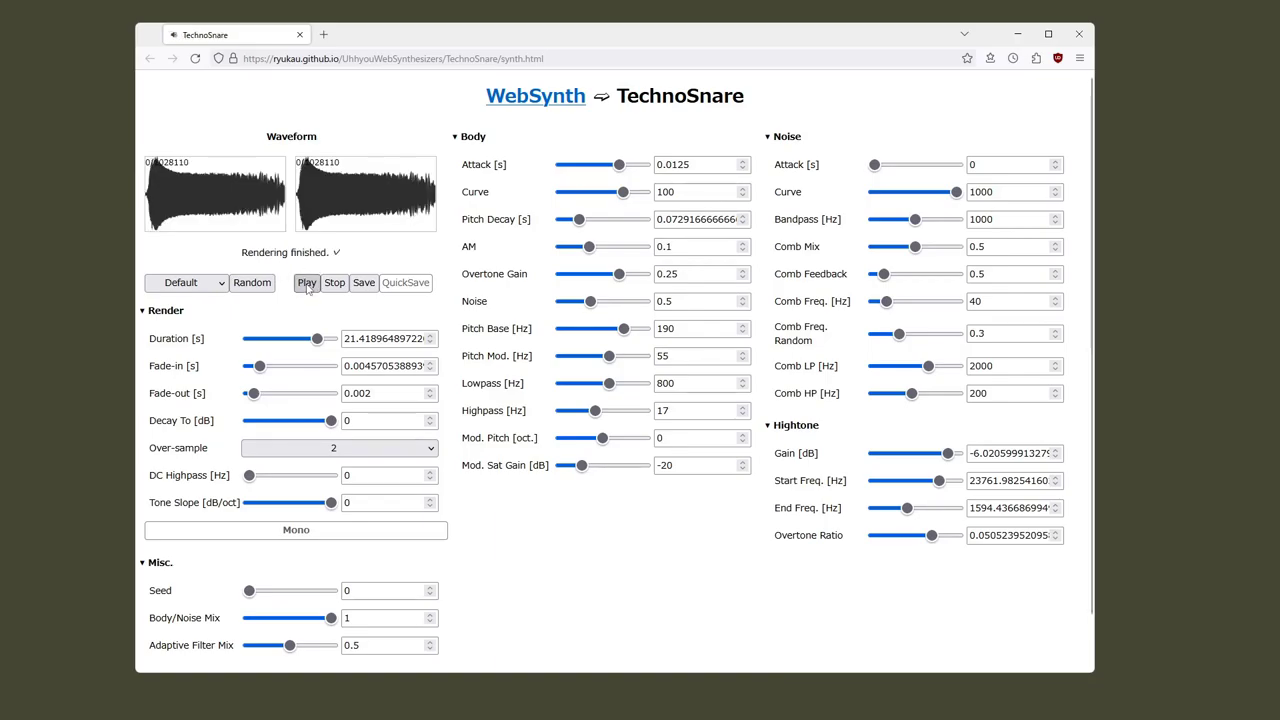